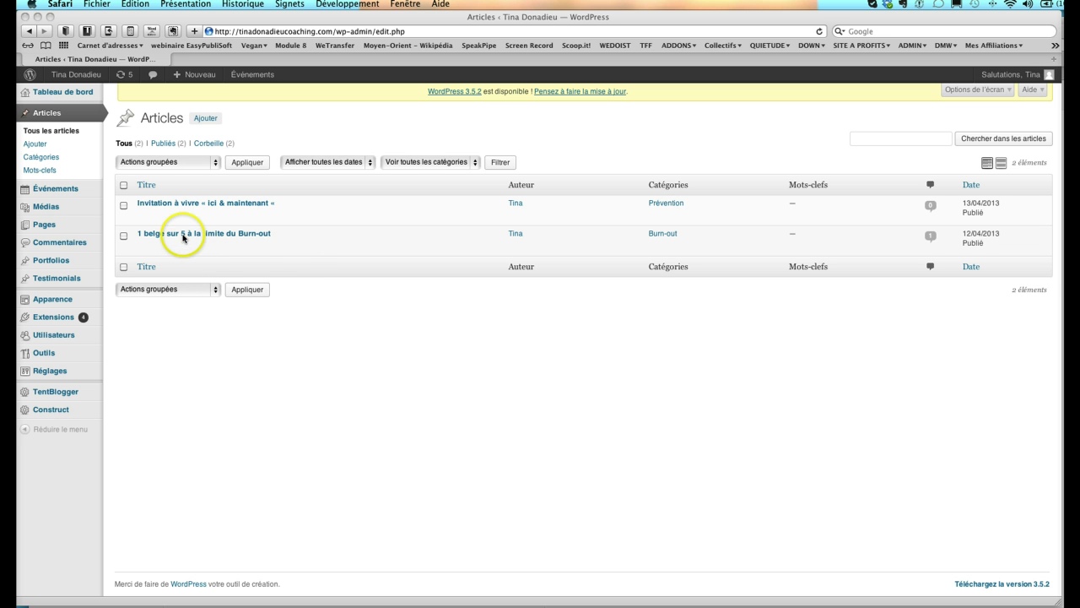
- Point at the '1 belge sur 5 à la limite du Burn-out' row in Tous les articles
mouse_move(206, 247)
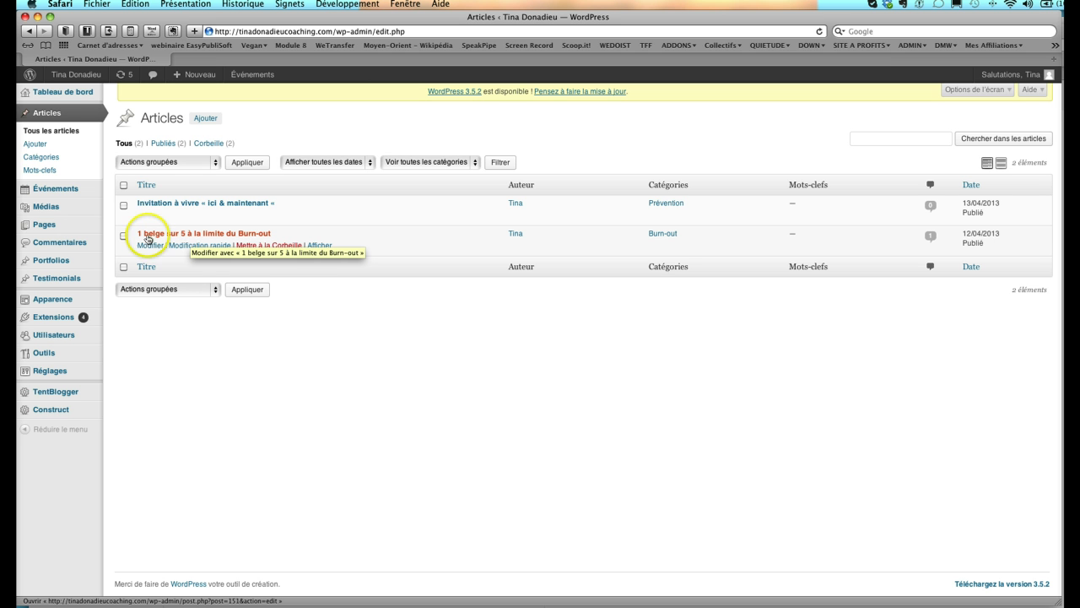
- Open the '1 belge sur 5 à la limite du Burn-out' article editor, then view the public homepage
left_click(169, 237)
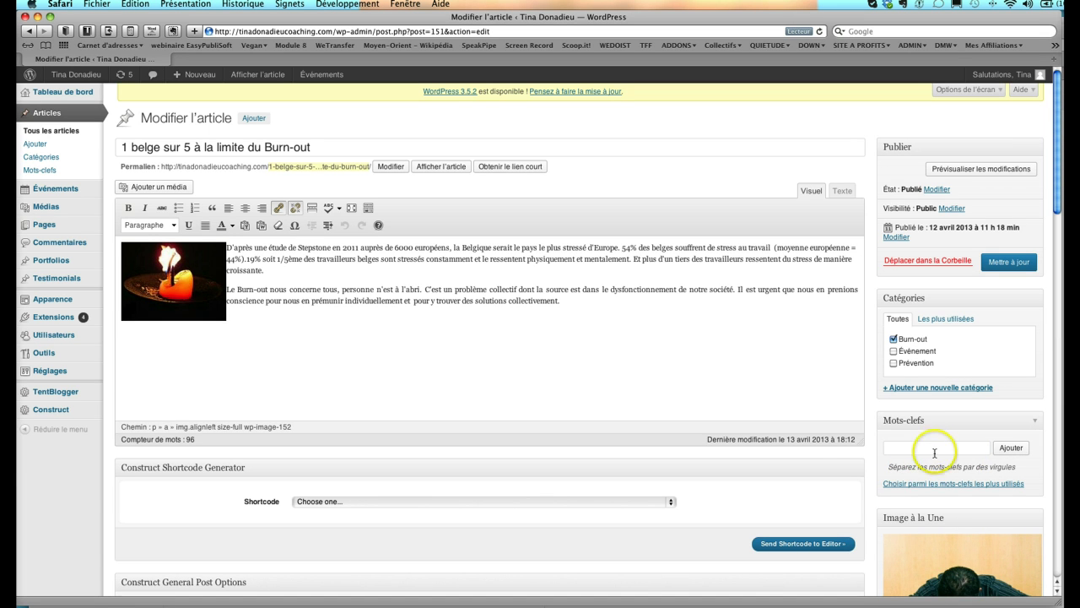
scroll(852, 464, "down", 1)
scroll(853, 464, "up", 1)
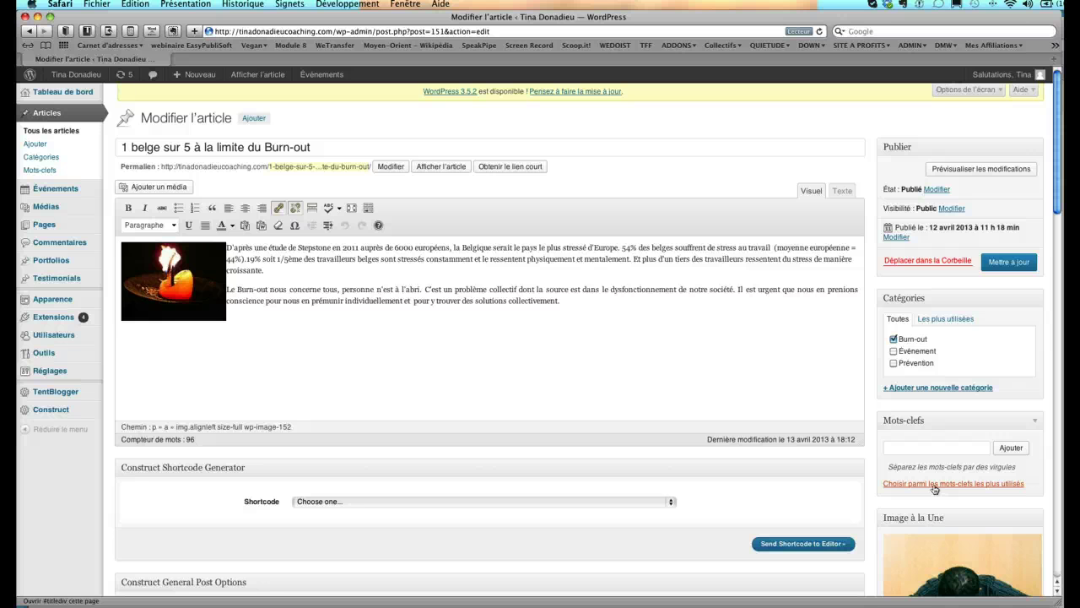
left_click(512, 403)
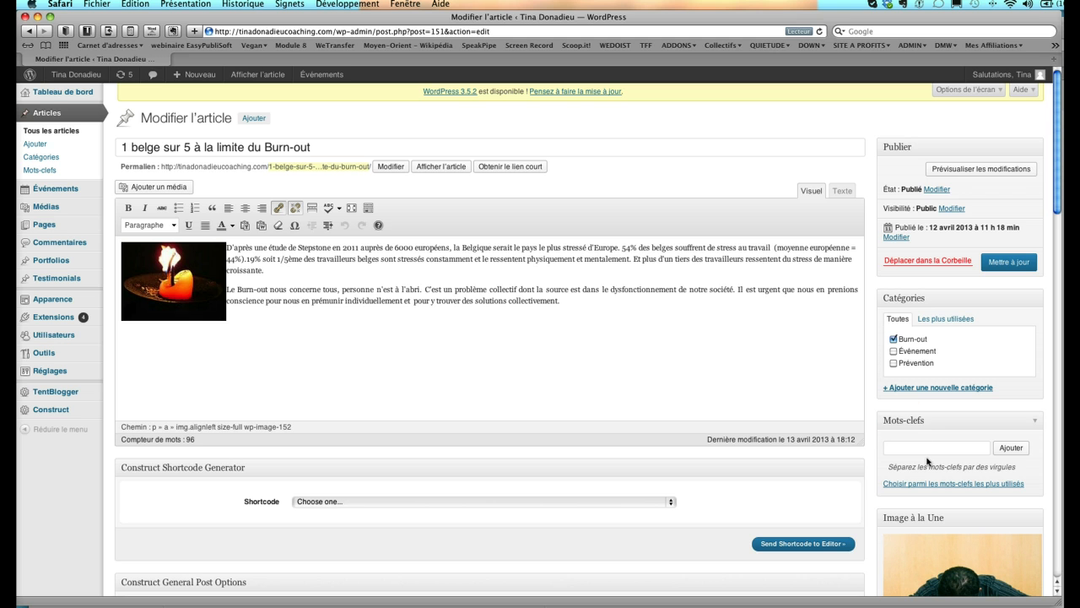
left_click(70, 75)
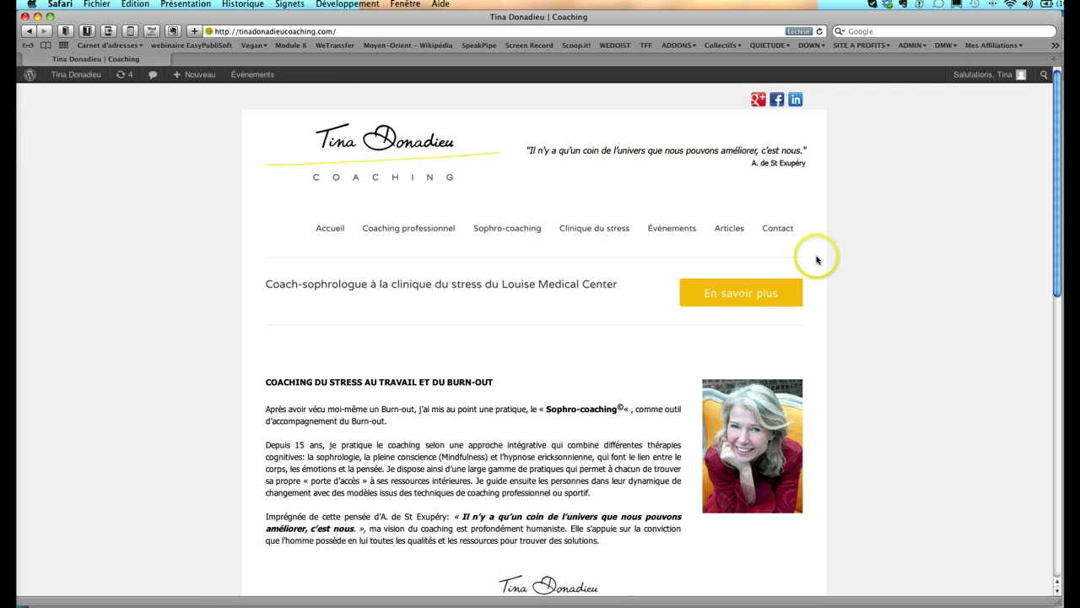
scroll(816, 259, "down", 10)
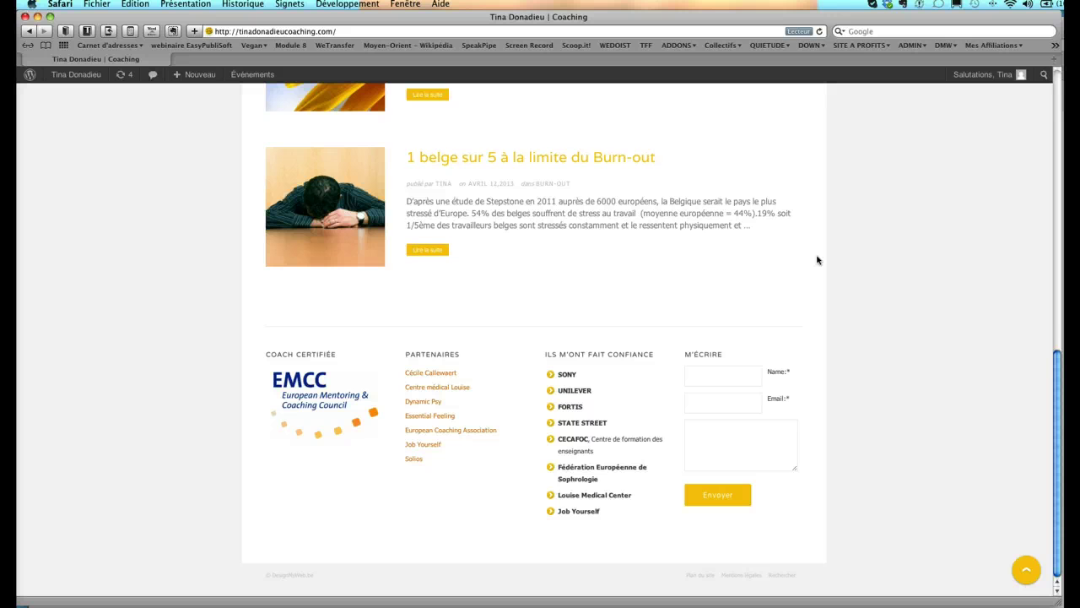
scroll(817, 260, "up", 10)
left_click(729, 229)
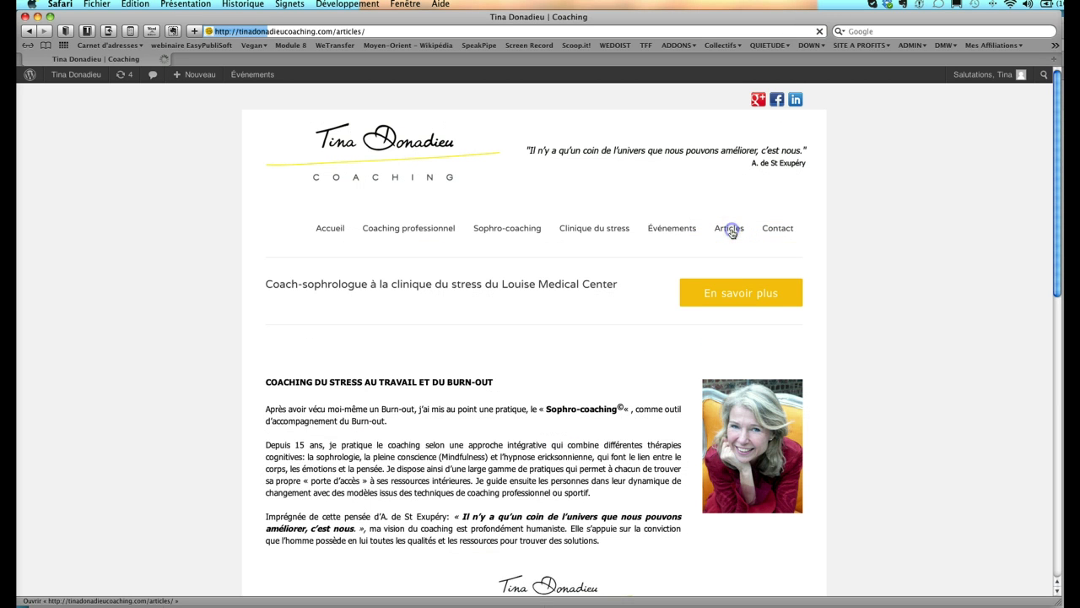
left_click(863, 265)
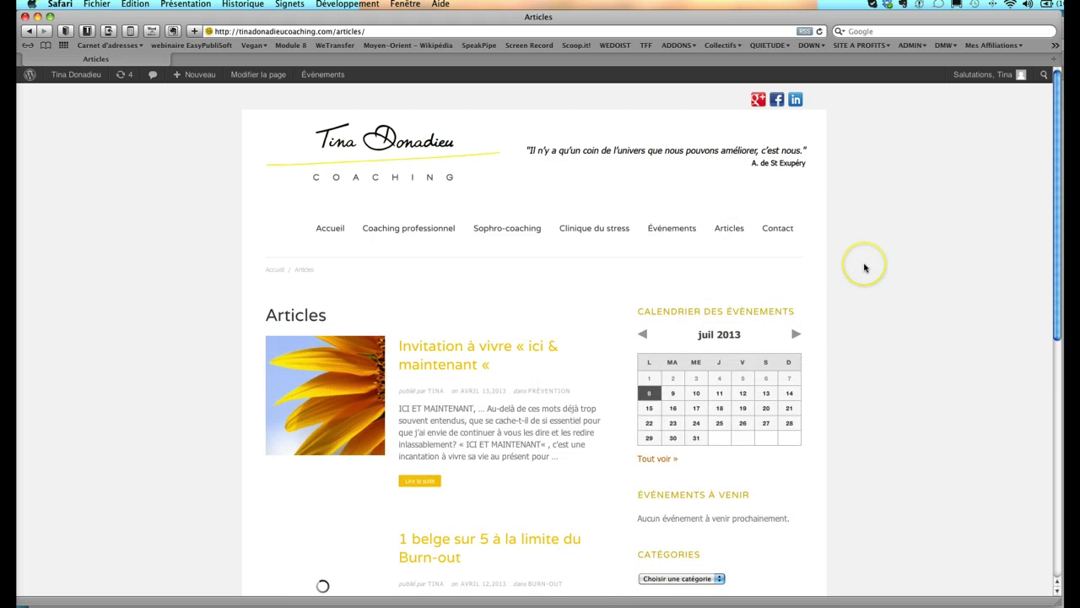
scroll(864, 267, "down", 3)
scroll(863, 267, "down", 4)
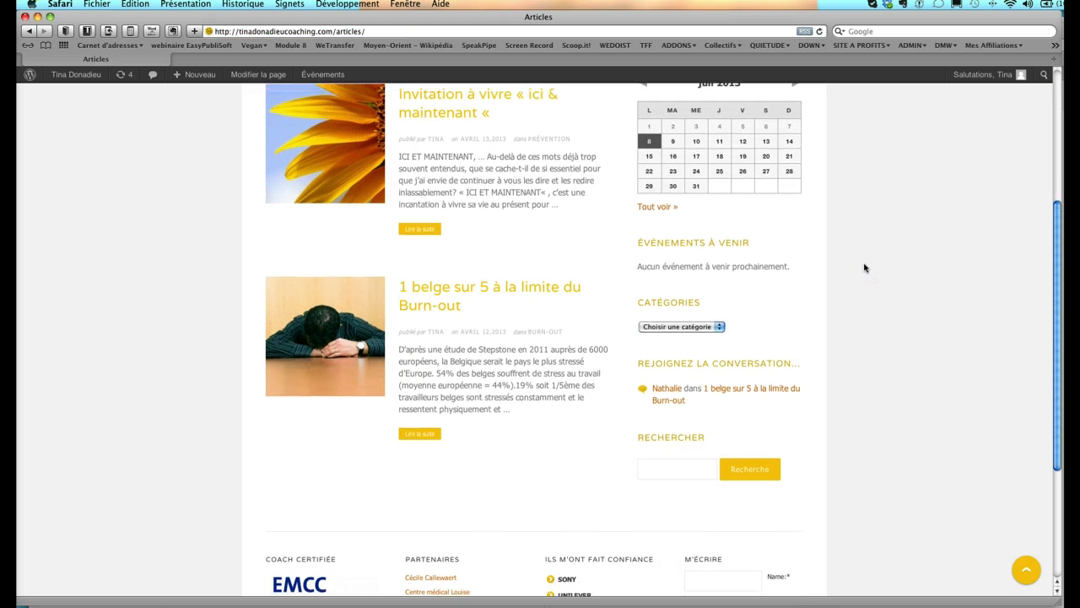
left_click(666, 469)
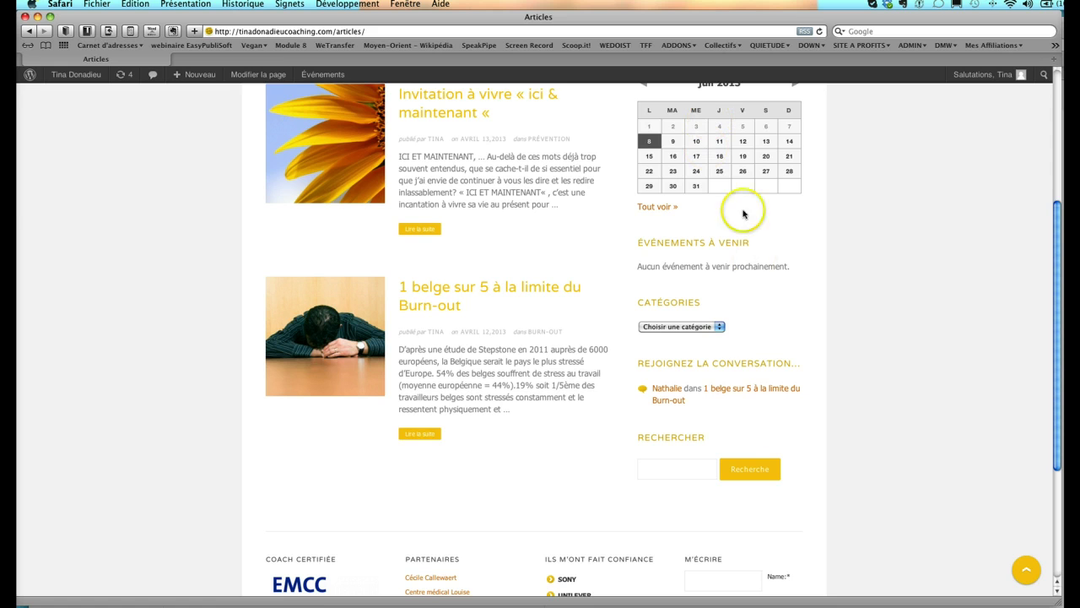
left_click(648, 470)
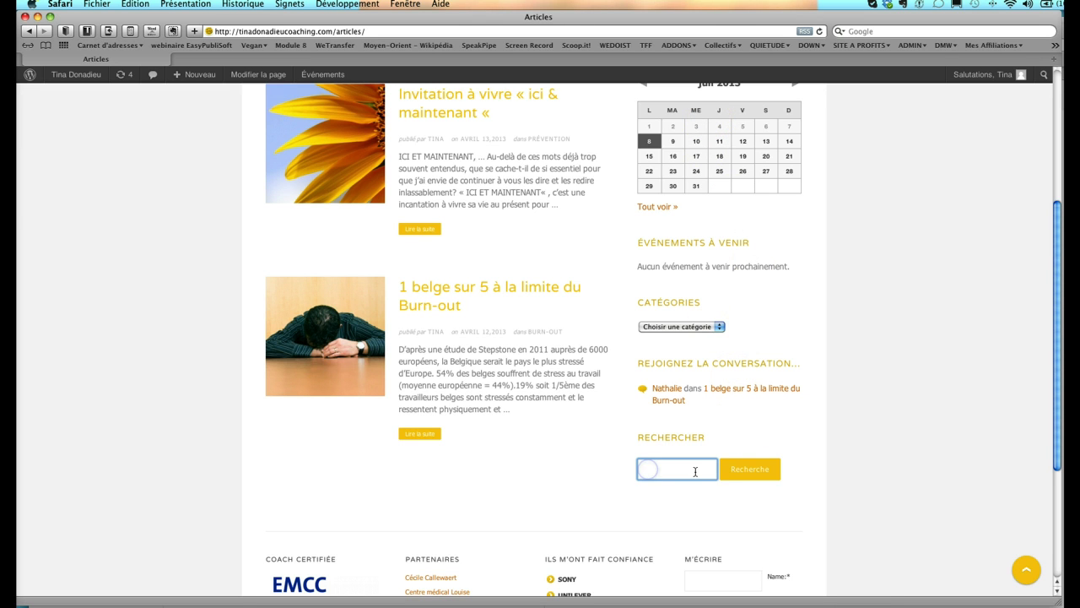
left_click(659, 473)
scroll(662, 478, "up", 1)
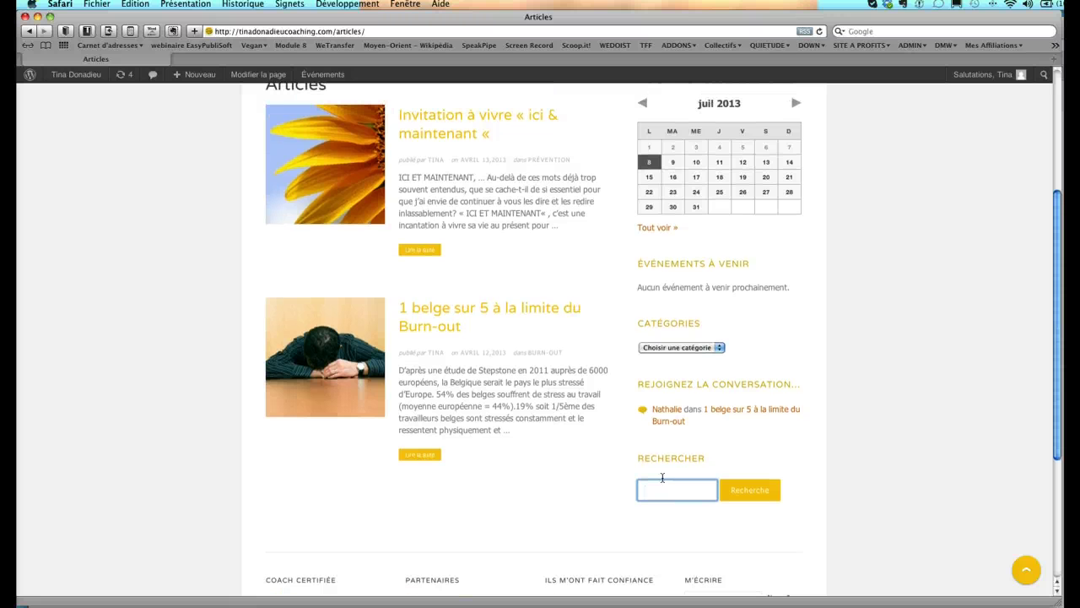
scroll(663, 477, "up", 6)
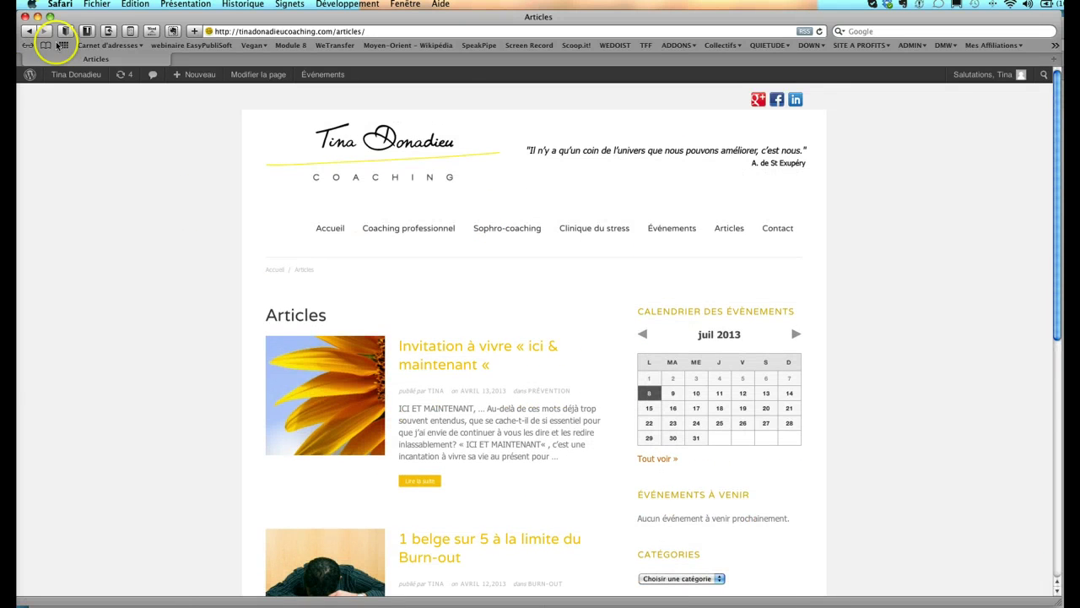
left_click(30, 30)
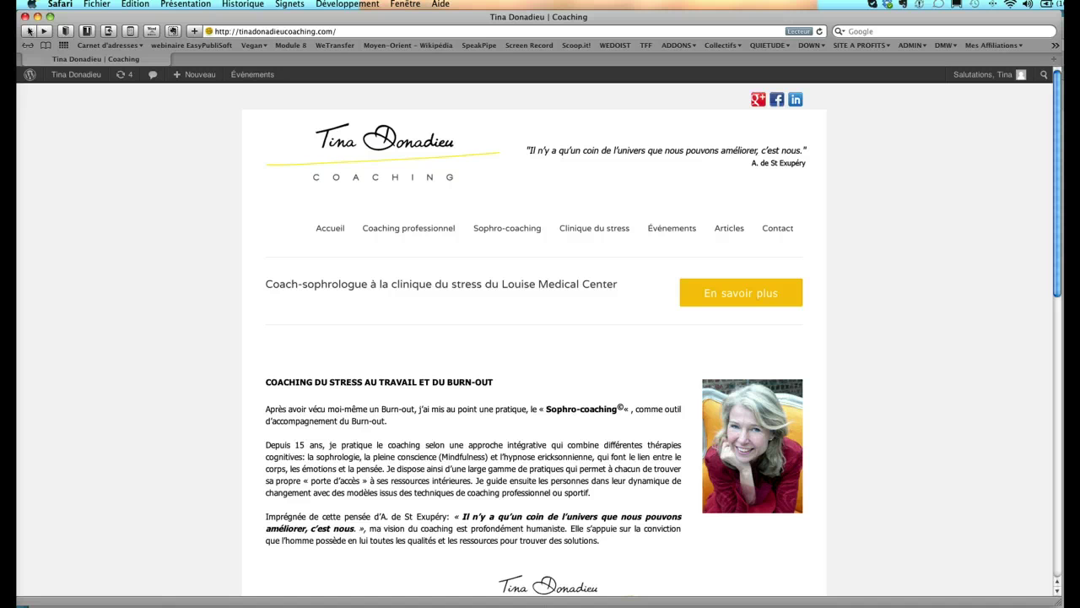
left_click(29, 31)
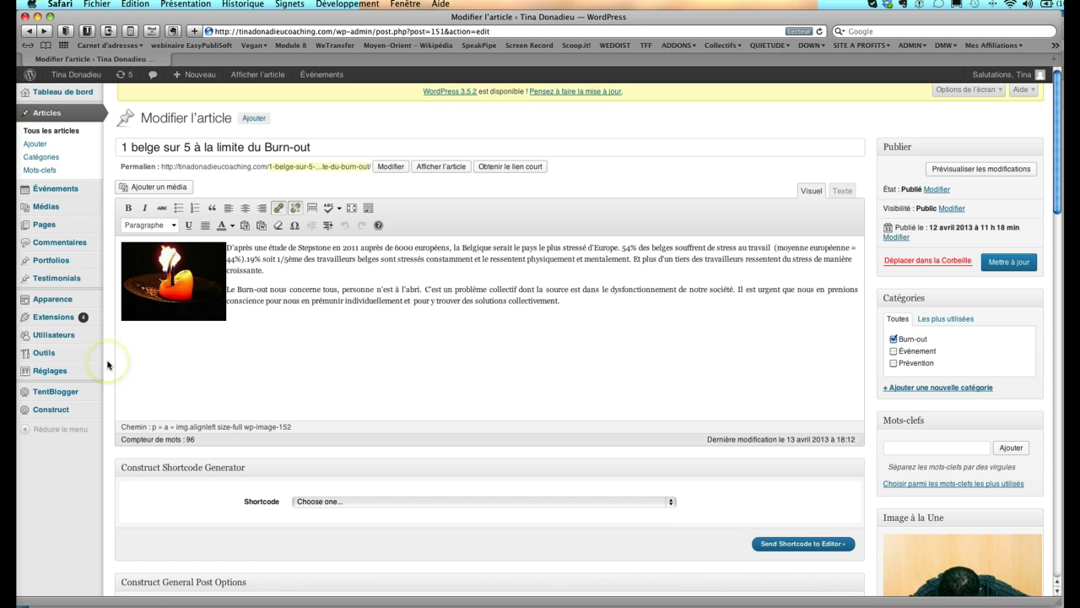
- Collapse the Construct Shortcode Generator and General Post Options panels to expose the SEO fields
scroll(107, 365, "down", 2)
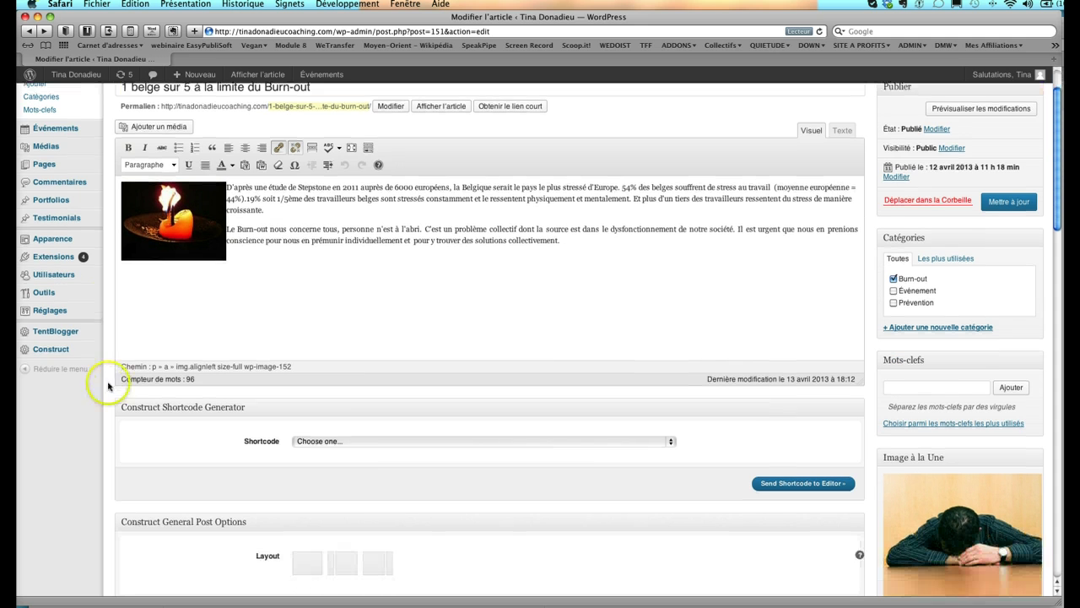
scroll(104, 427, "down", 1)
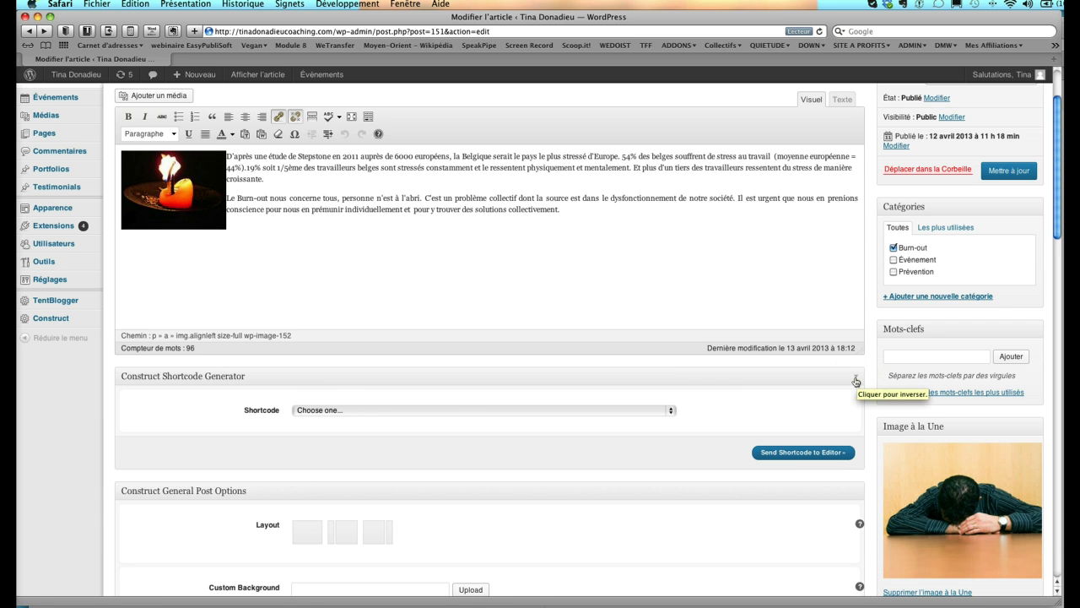
left_click(855, 379)
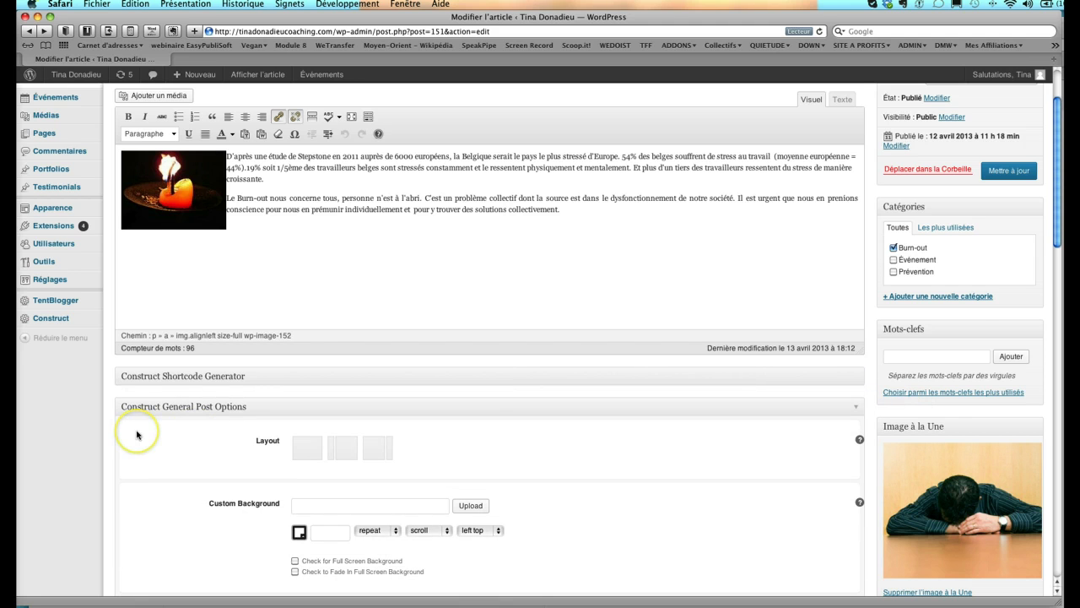
scroll(141, 435, "down", 5)
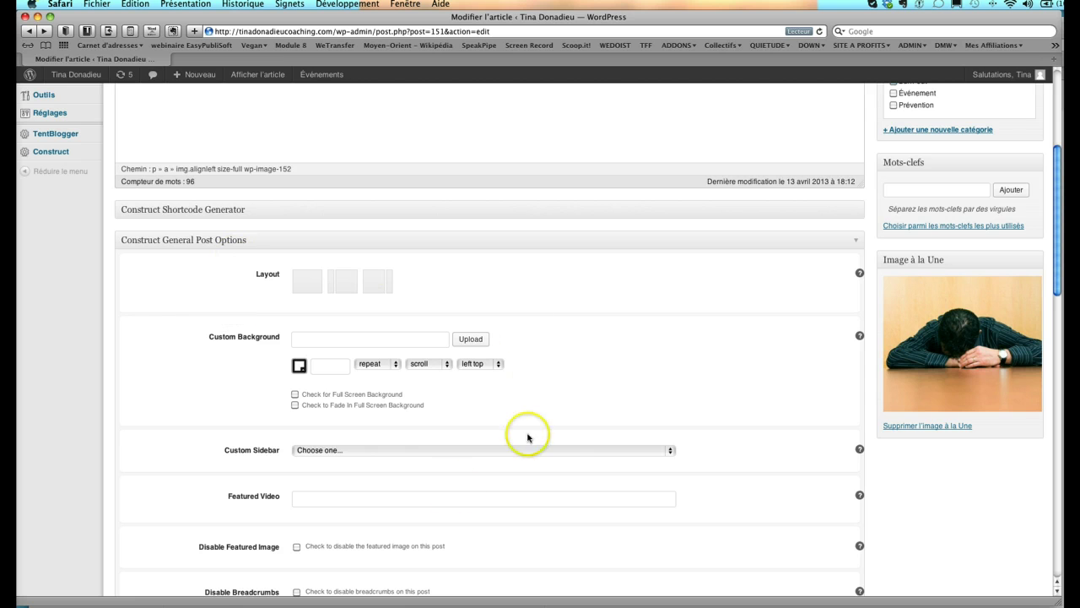
left_click(856, 240)
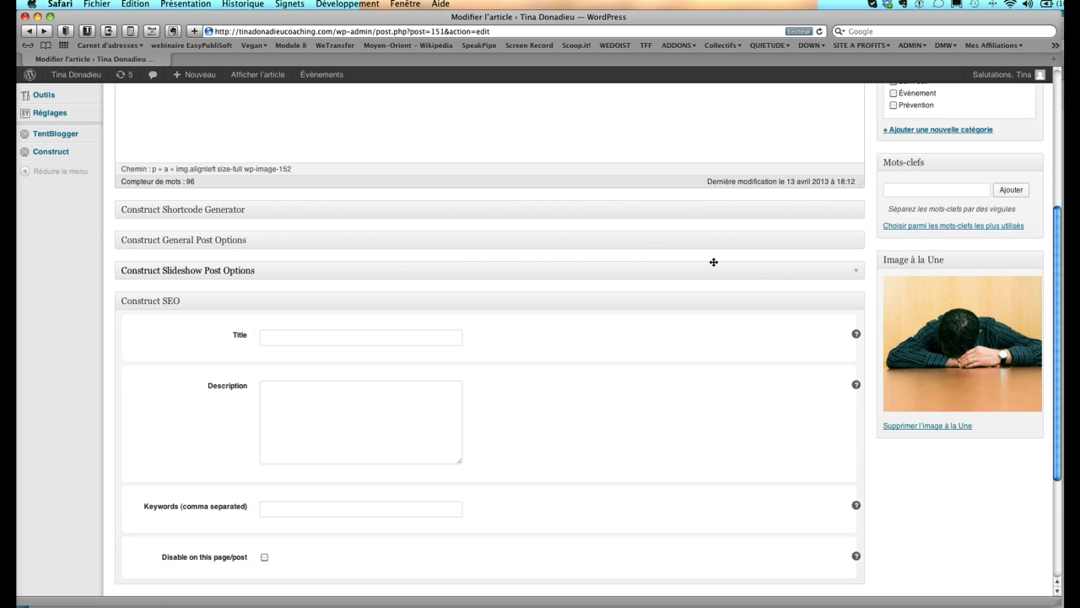
scroll(713, 262, "down", 3)
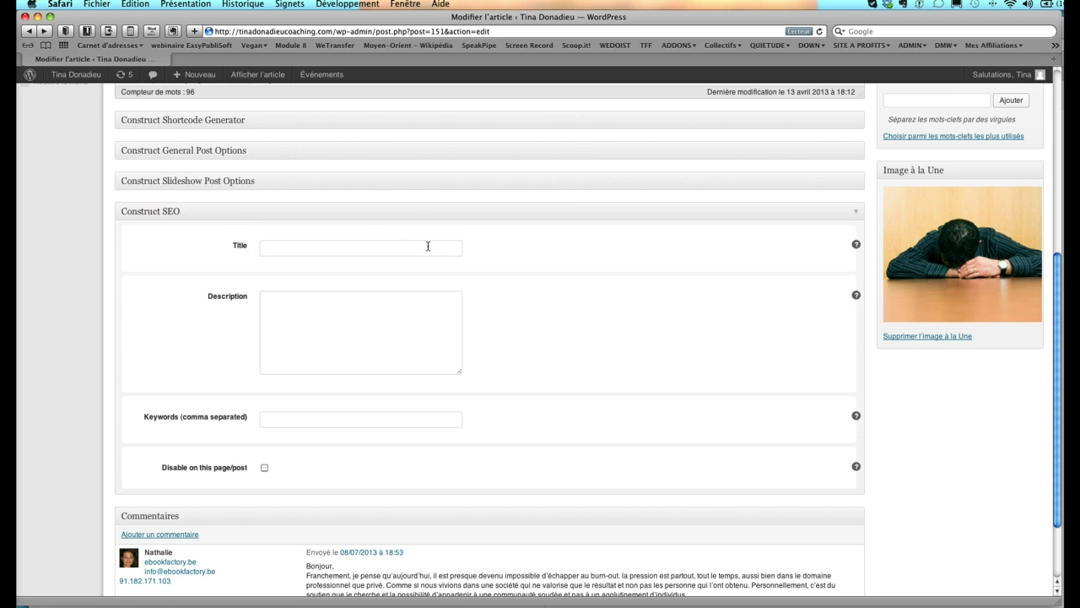
left_click(313, 246)
left_click(291, 302)
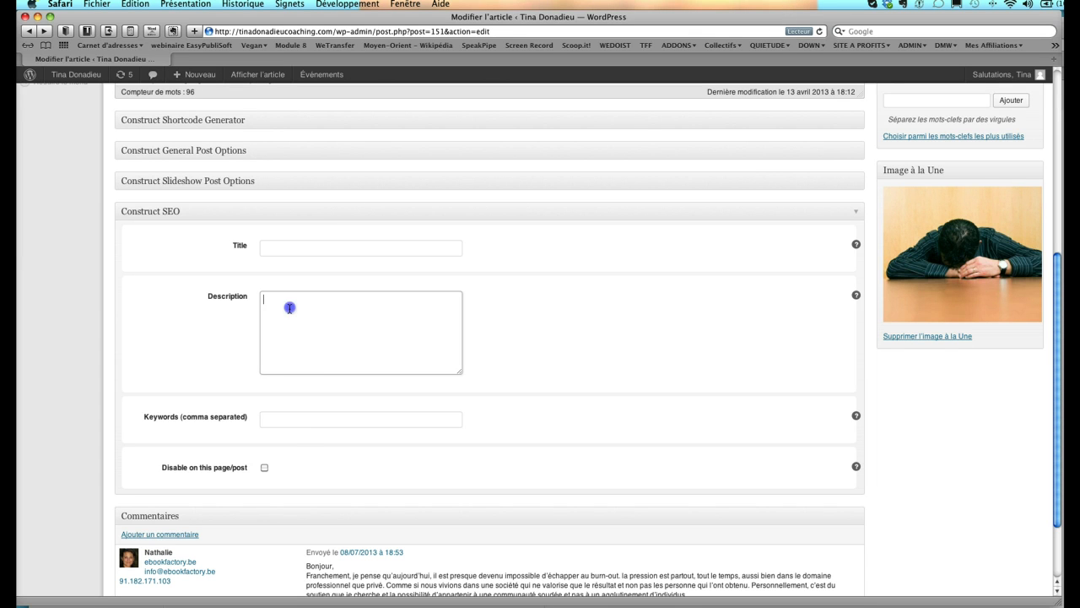
left_click(288, 416)
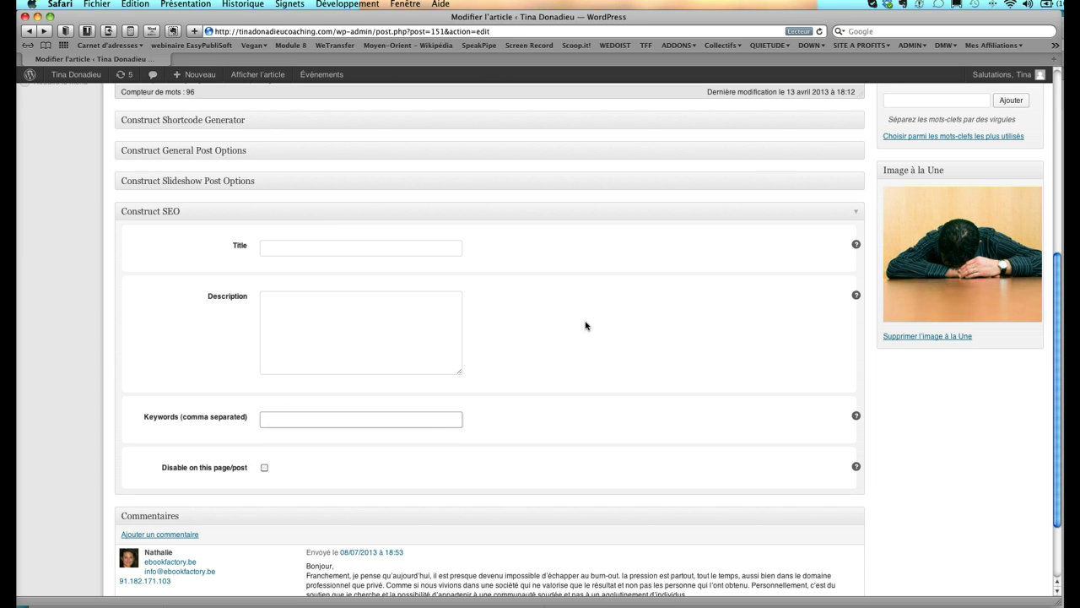
scroll(585, 325, "up", 3)
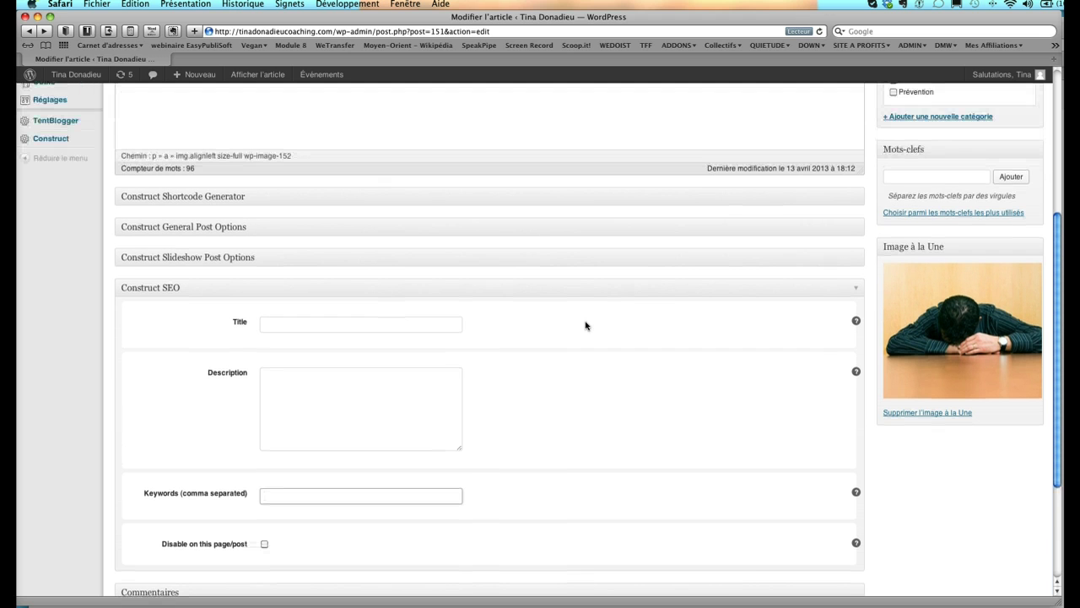
left_click(278, 306)
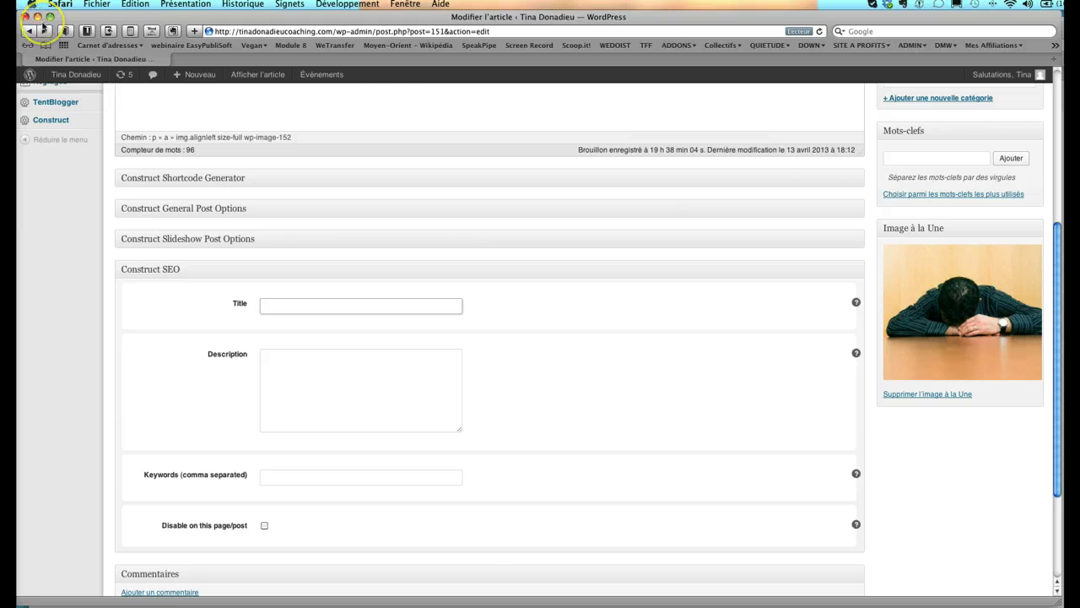
- Search Google for the coach's name in a new browser window
left_click(97, 4)
left_click(105, 19)
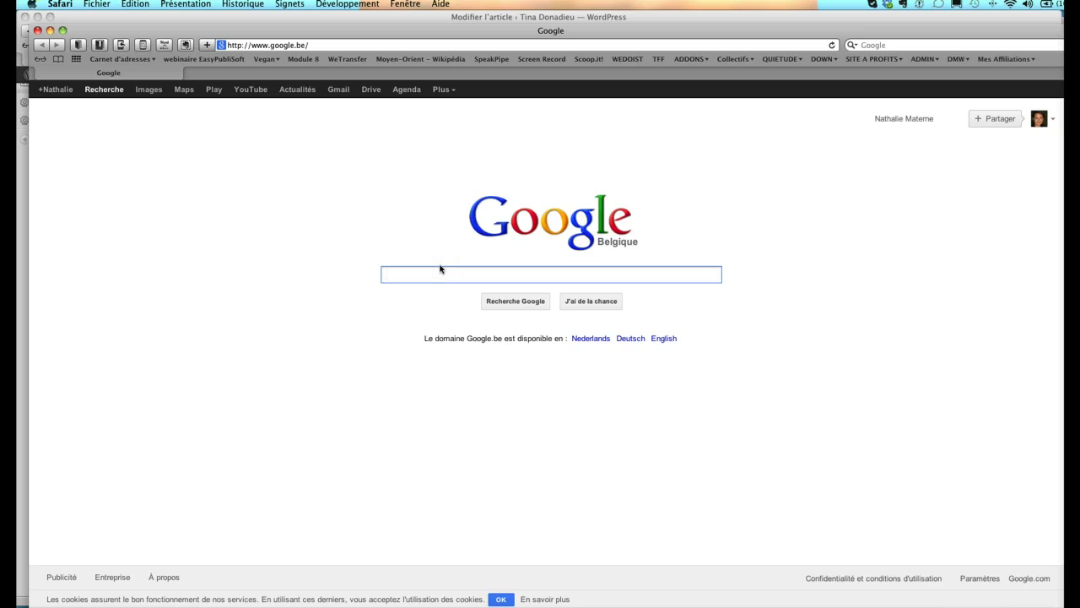
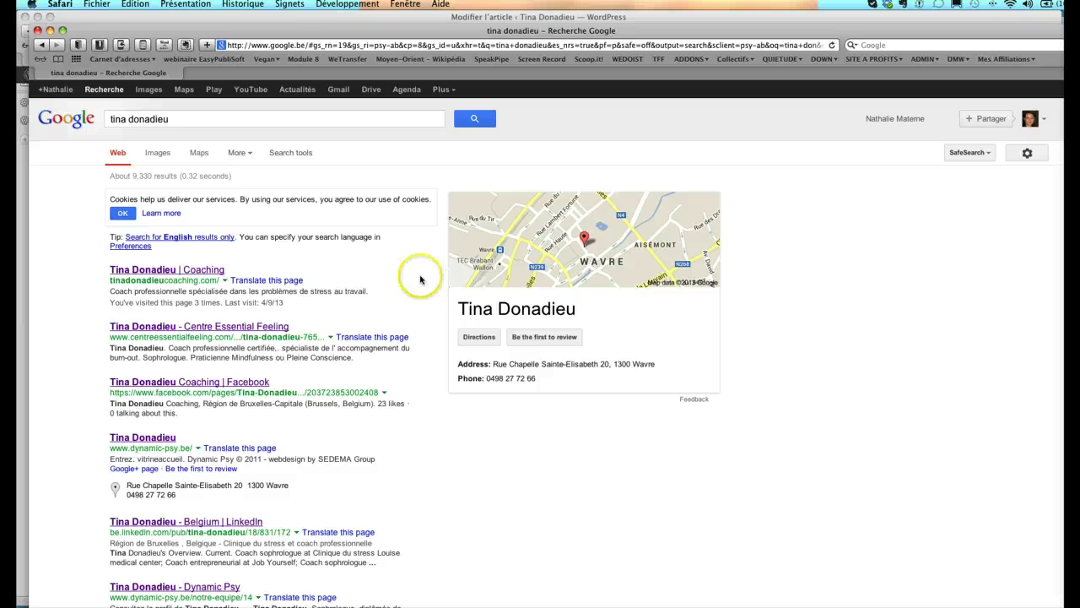
- Open the coaching website result, then go back to the search results
left_click(75, 284)
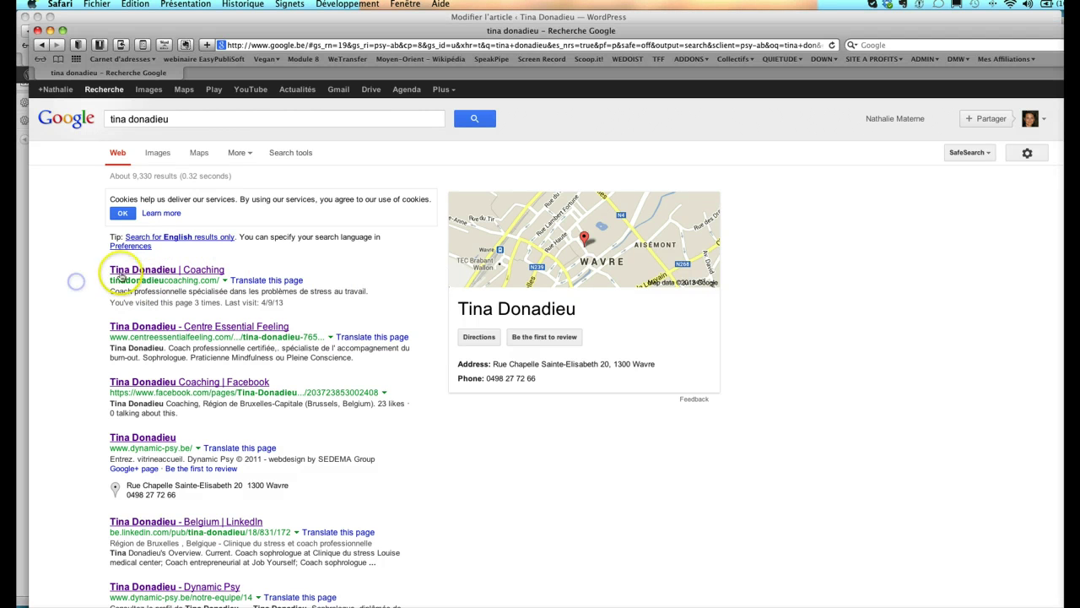
left_click(122, 272)
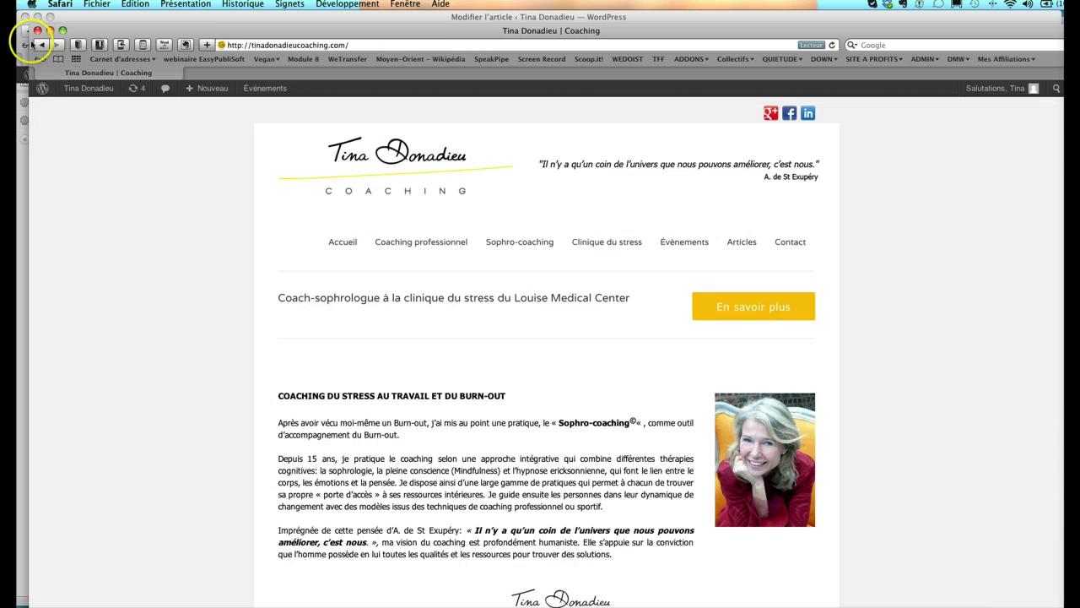
left_click(34, 44)
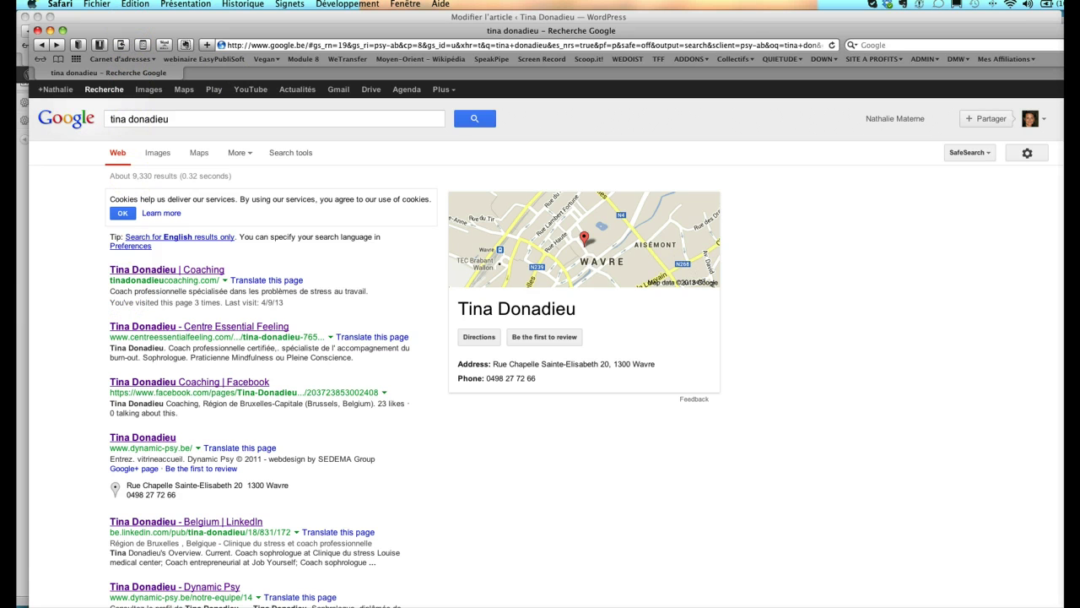
- Shrink the Google window to half width, move it right, and bring WordPress forward
left_click_drag(1055, 602, 511, 598)
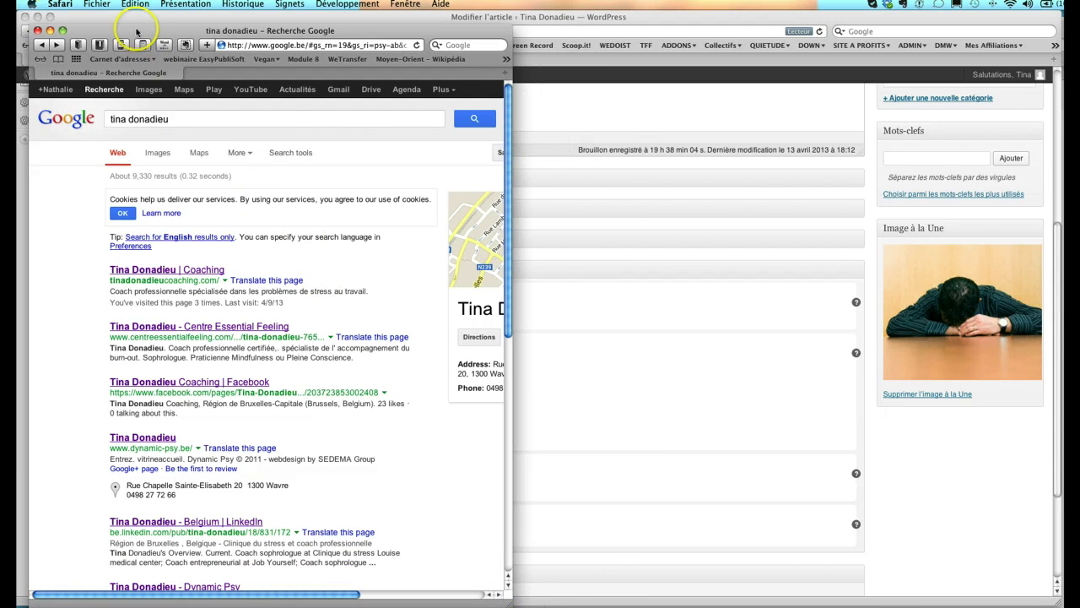
left_click_drag(135, 31, 722, 40)
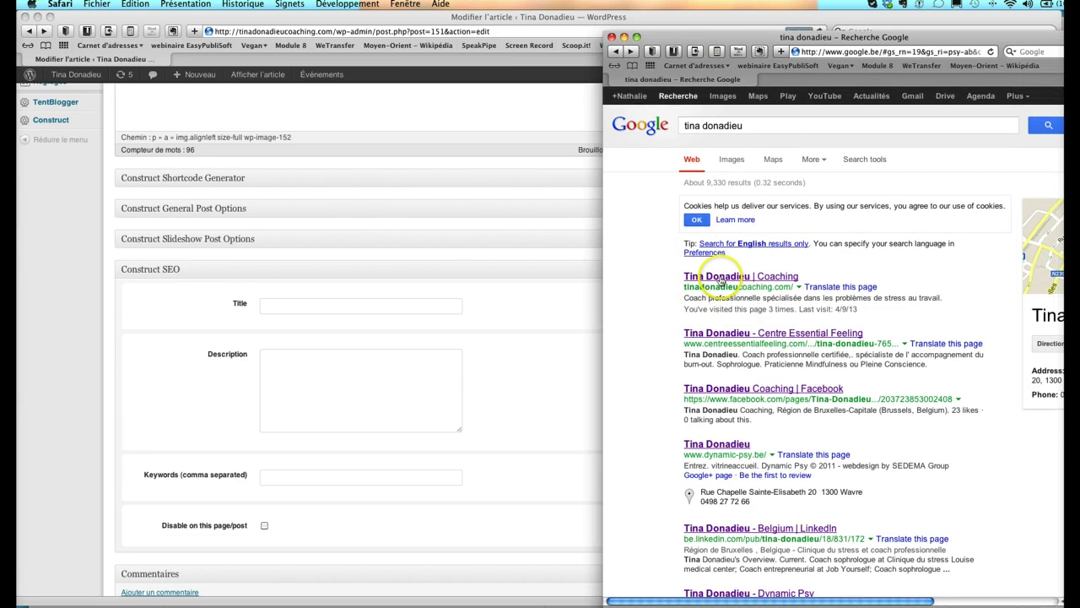
left_click(269, 306)
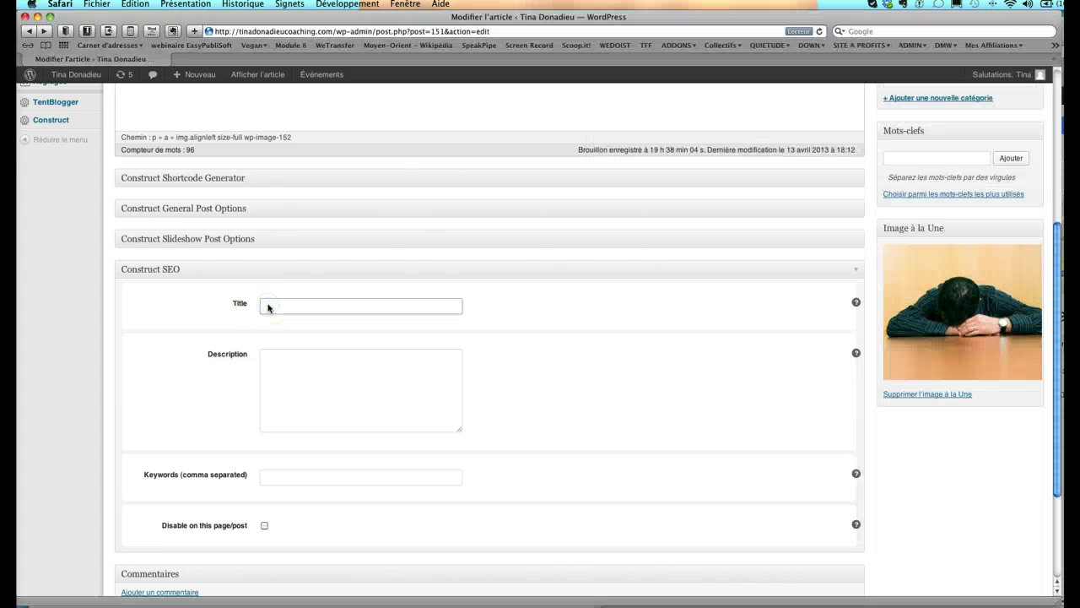
- Scroll to the Construct SEO box and put the cursor in the empty Title field
scroll(267, 308, "up", 5)
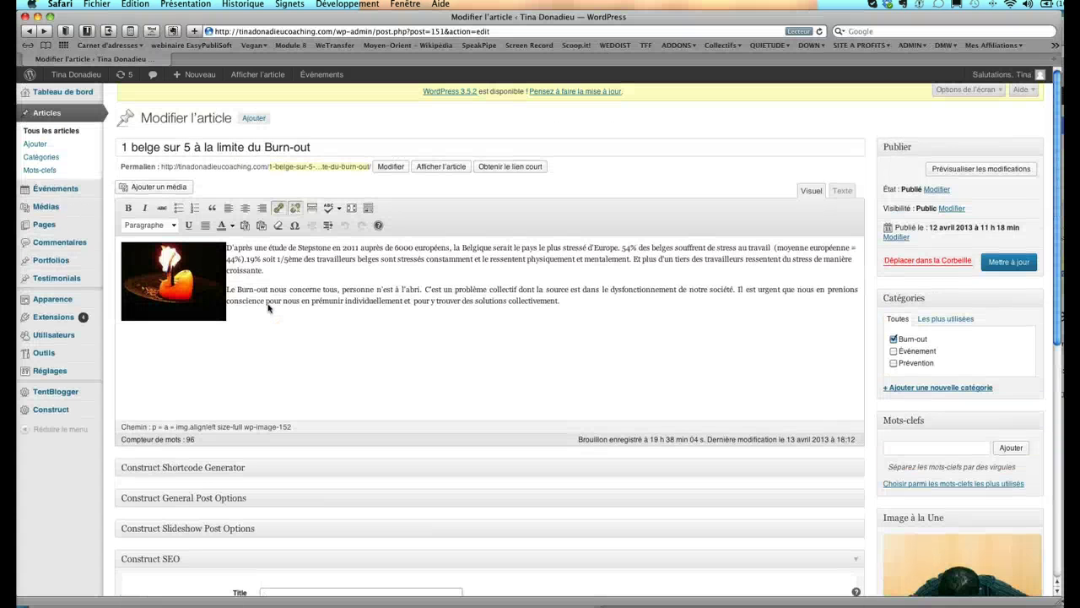
scroll(285, 147, "down", 2)
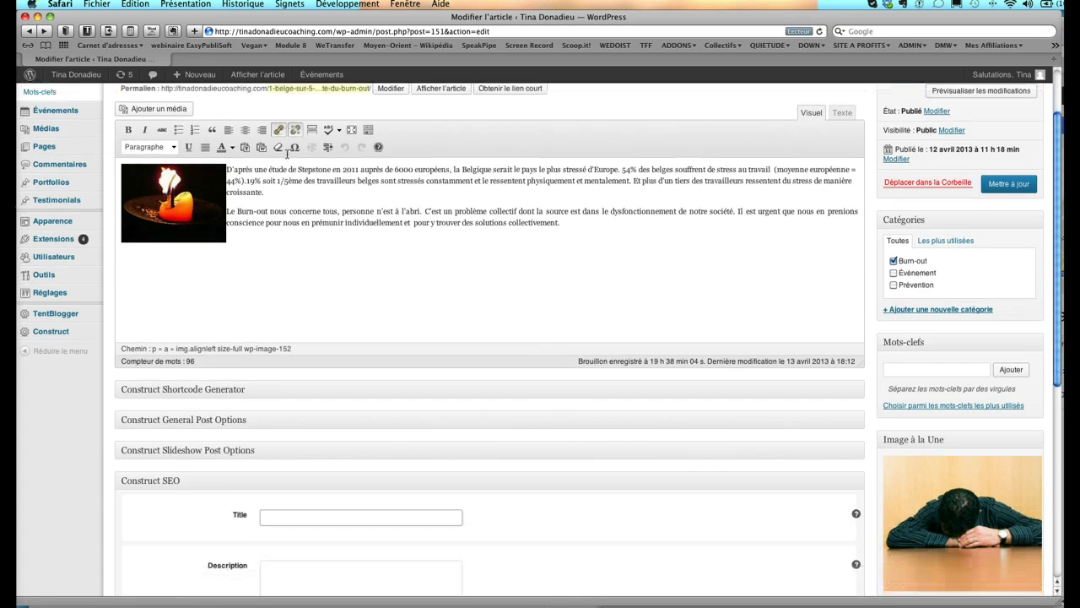
scroll(287, 152, "down", 5)
left_click(270, 289)
left_click(363, 288)
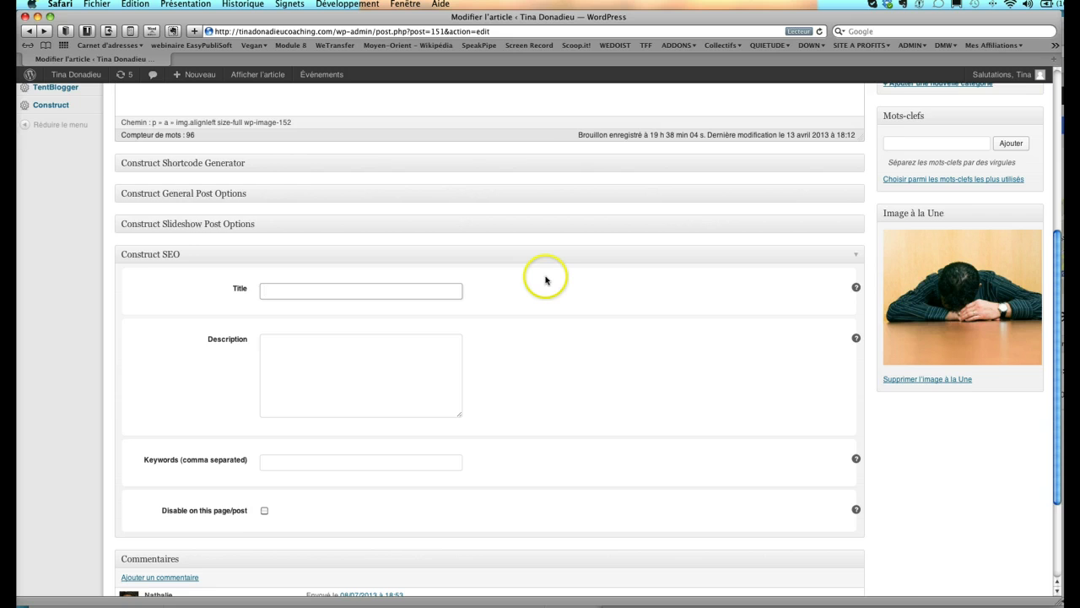
- Enter 'le Burn-Out en Belgique' as the Construct SEO title and narrow the editor window
scroll(545, 280, "up", 8)
left_click_drag(119, 147, 374, 147)
scroll(374, 147, "down", 5)
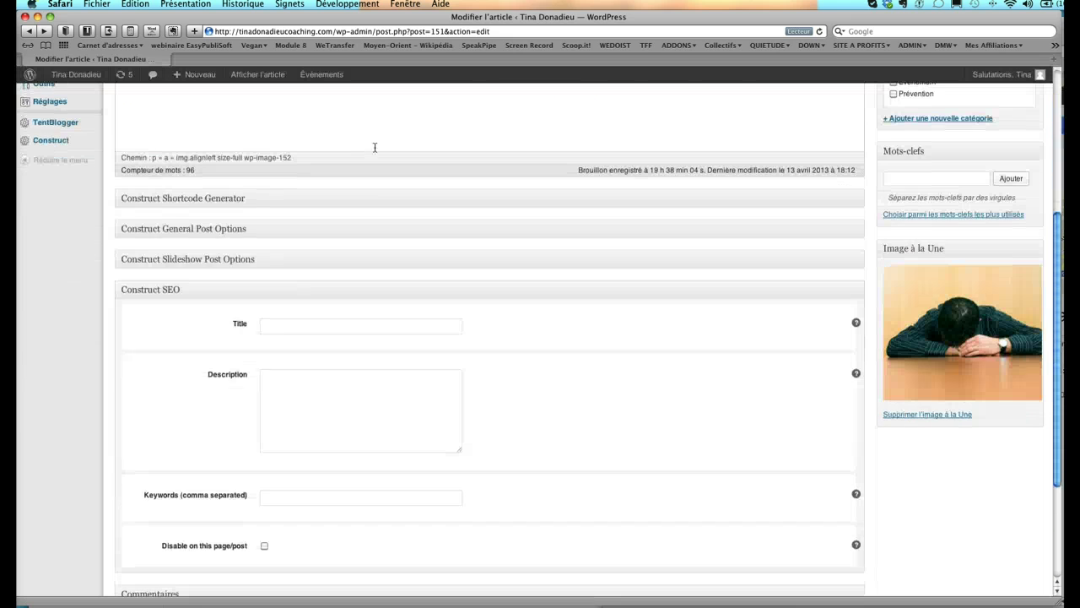
left_click(263, 326)
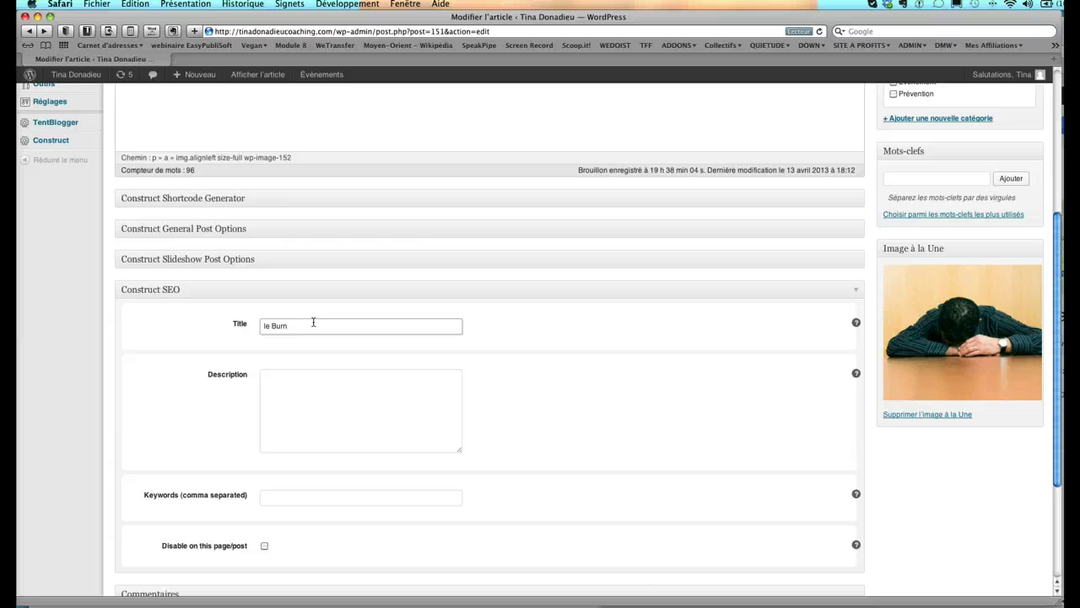
type("le Burn-Out en Belgique")
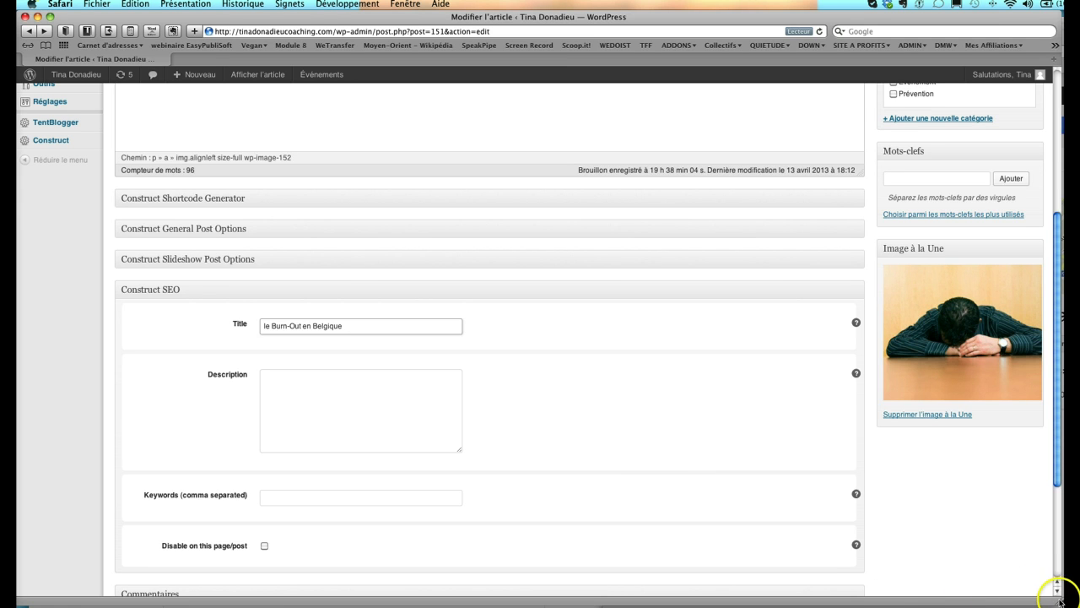
left_click_drag(1059, 601, 627, 600)
- Study example result snippets in the Google results, then return to the WordPress Description box
left_click(205, 485)
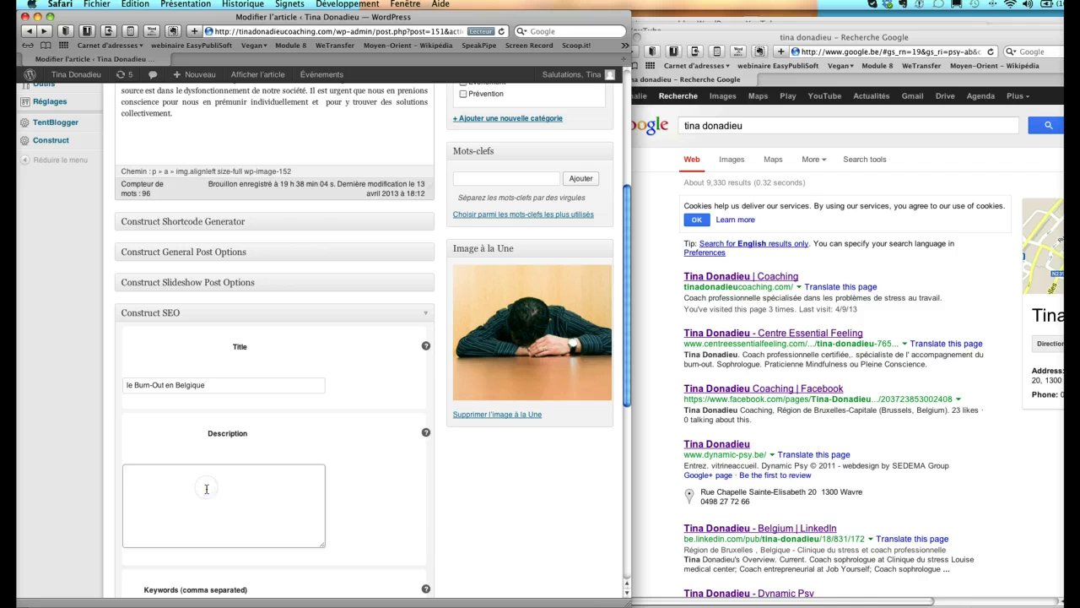
left_click(711, 297)
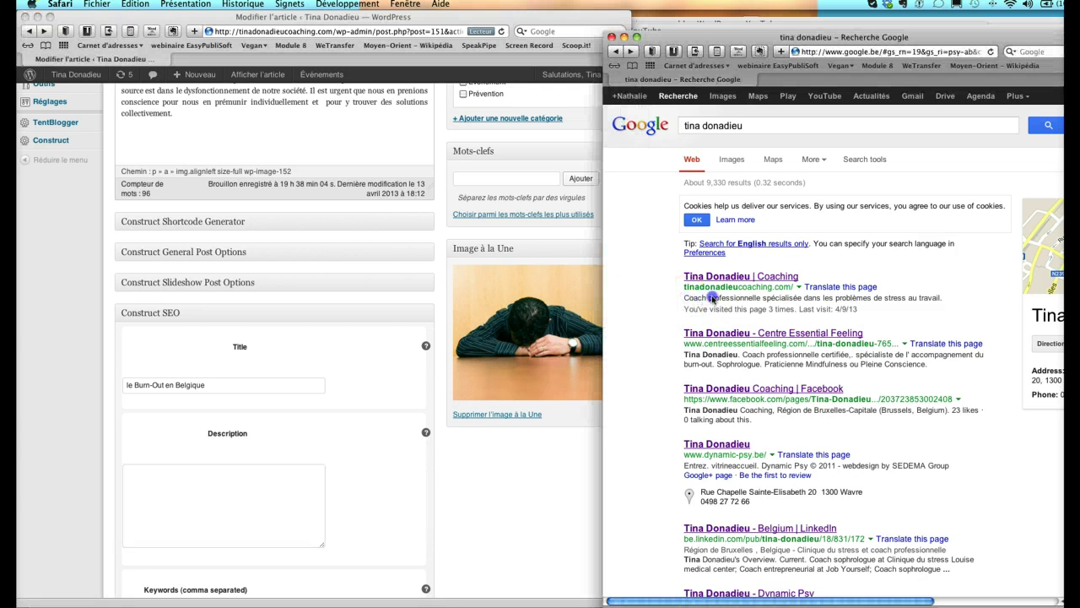
left_click_drag(683, 297, 947, 302)
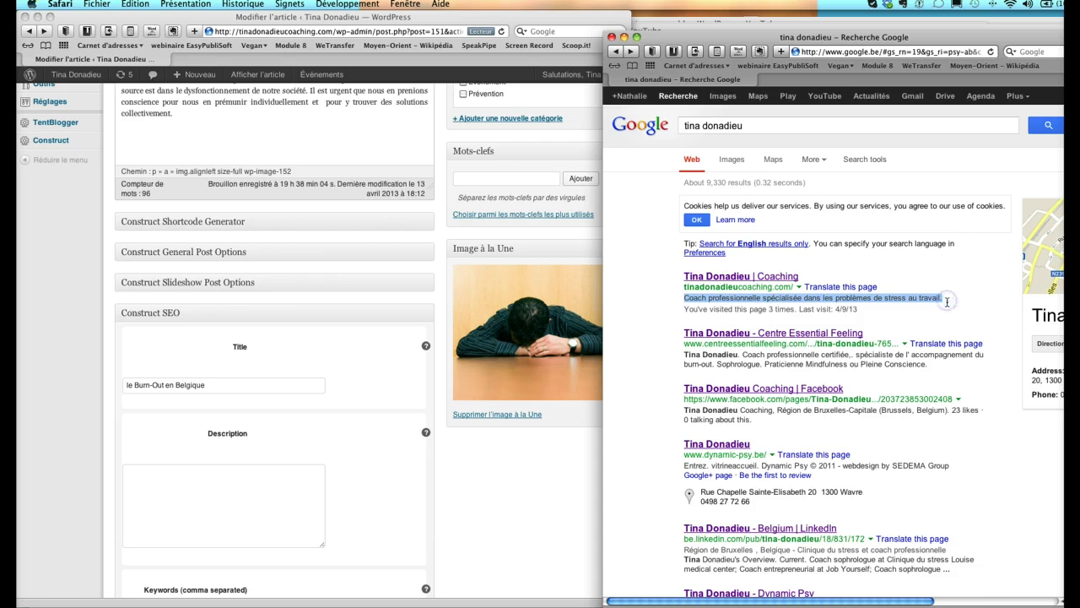
scroll(919, 338, "down", 3)
left_click(685, 477)
left_click_drag(685, 476, 949, 485)
scroll(949, 485, "down", 3)
scroll(949, 485, "down", 3)
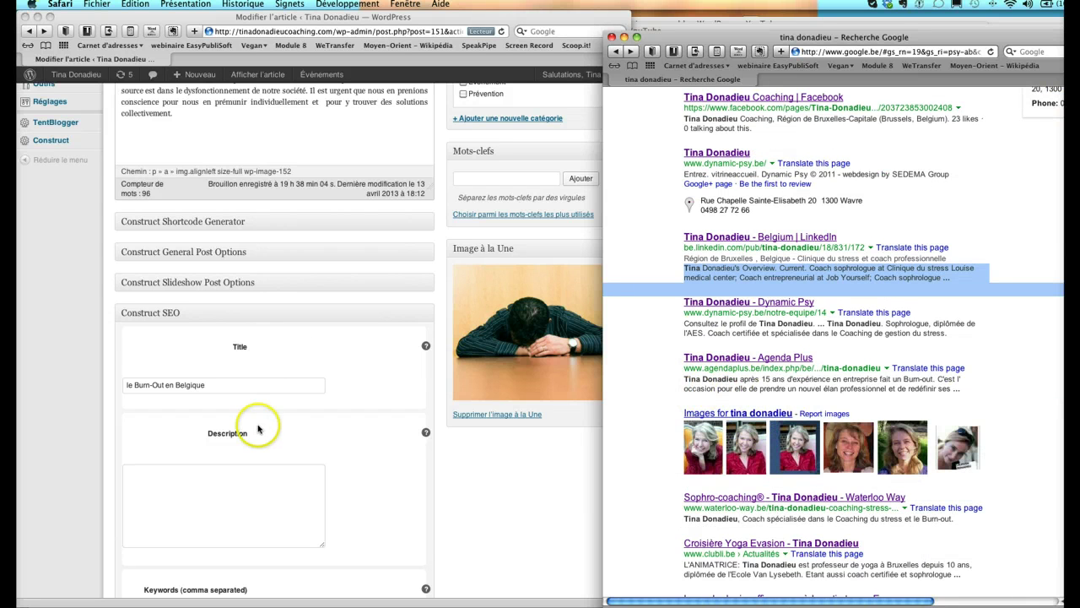
left_click(181, 502)
left_click(134, 482)
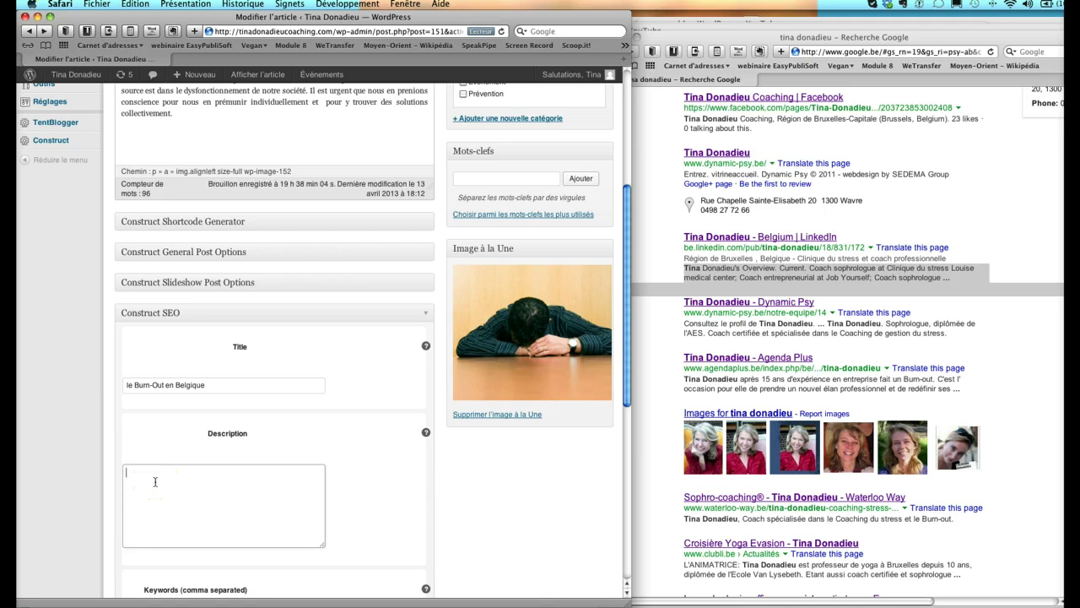
- Draft the SEO description 'Quels sont les statistiques au sujet du Burn-Out en Belgique'
type("Qu")
type("els sont les statistiques au sujet du Burn-Out en B")
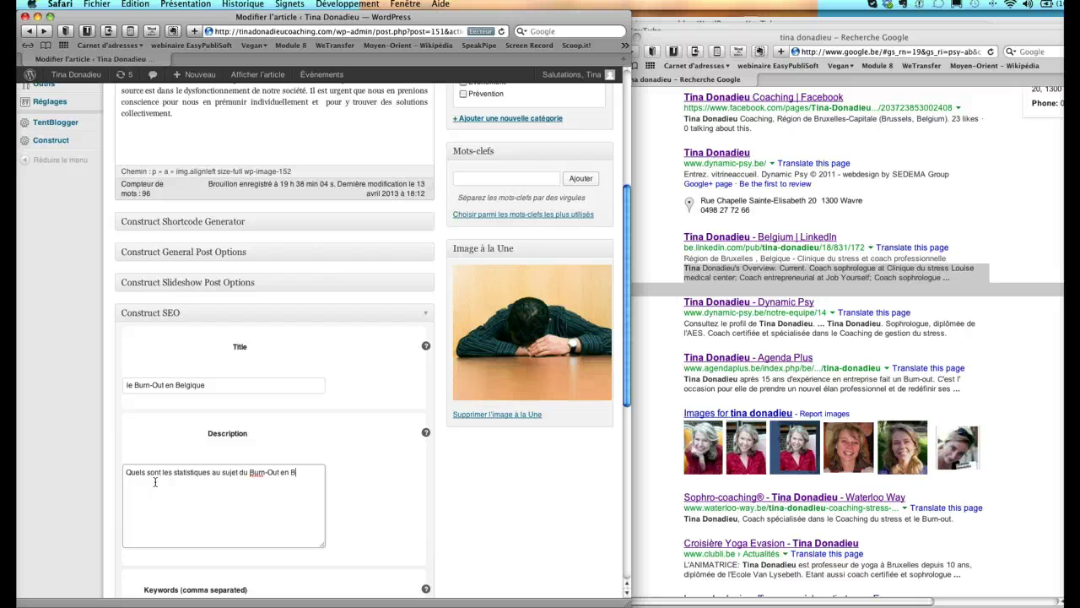
type("elgique ?")
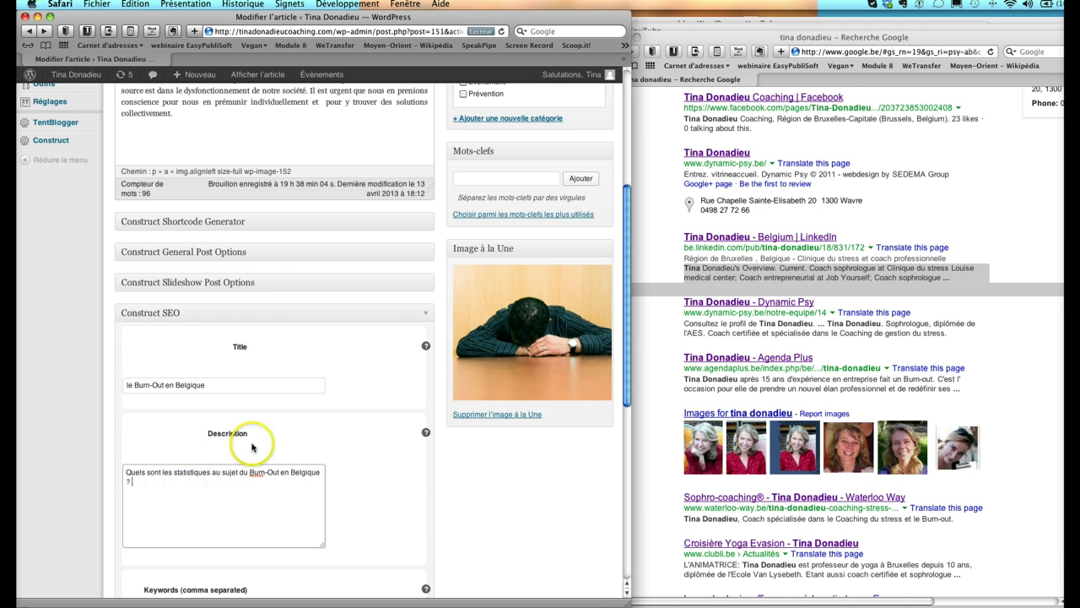
scroll(251, 447, "up", 3)
scroll(252, 447, "up", 2)
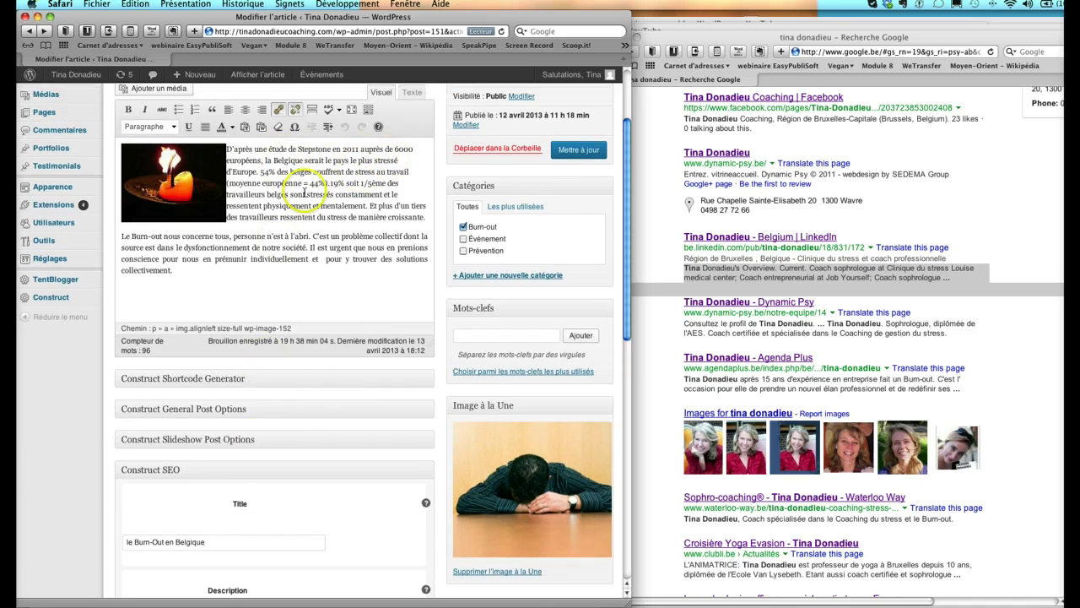
scroll(304, 192, "down", 3)
scroll(305, 192, "down", 1)
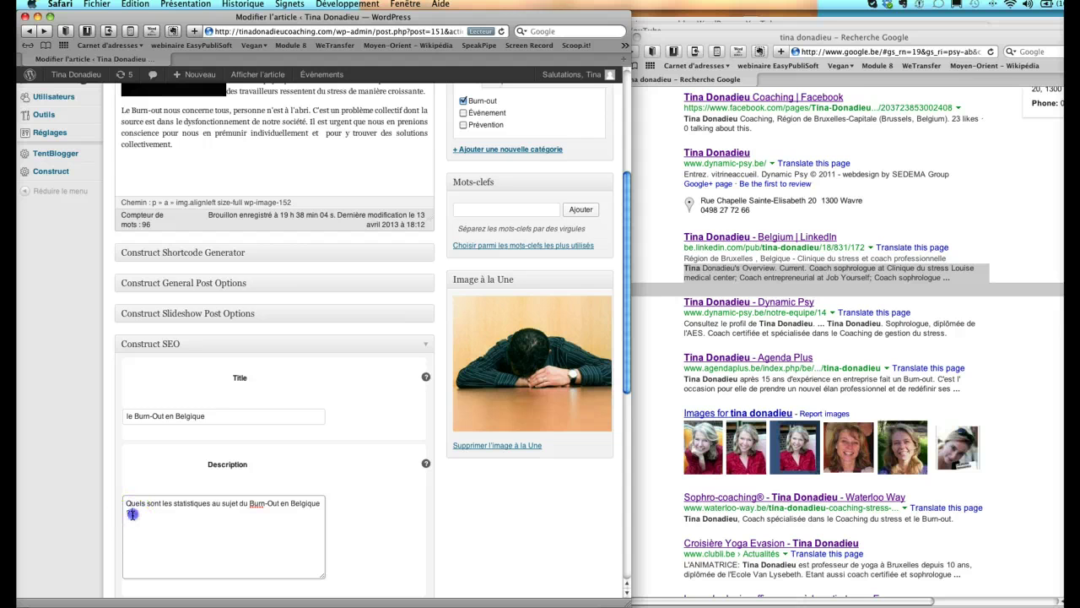
- Replace it with 'Les belges sont-ils les plus stressés d'Europe ?', capitalising the first word
left_click_drag(130, 515, 118, 501)
type("les belges les plus")
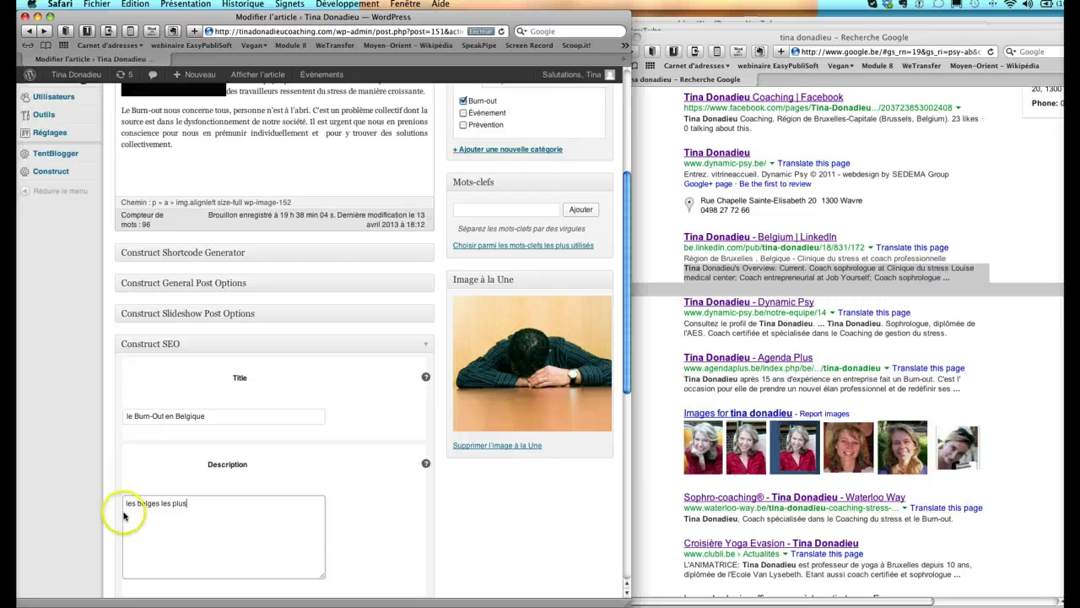
left_click_drag(195, 502, 126, 503)
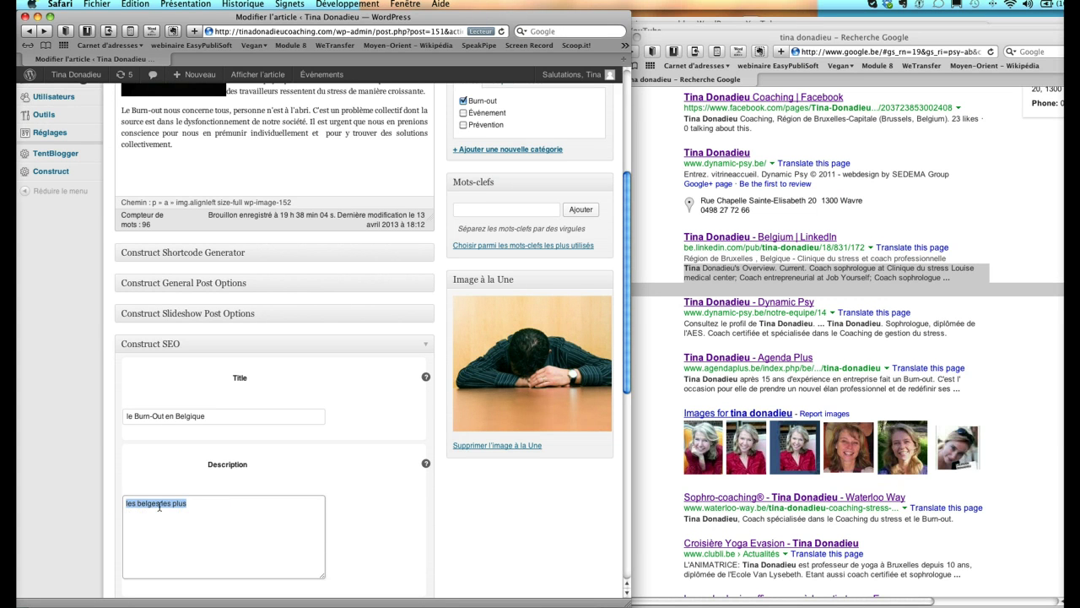
type("les belges sont-ils les p")
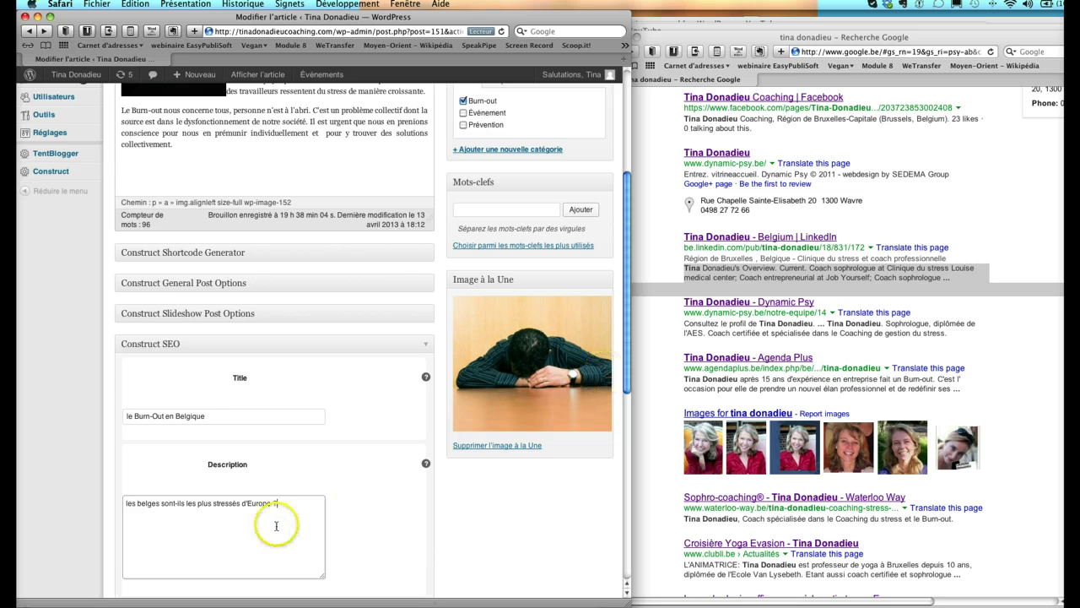
left_click(128, 504)
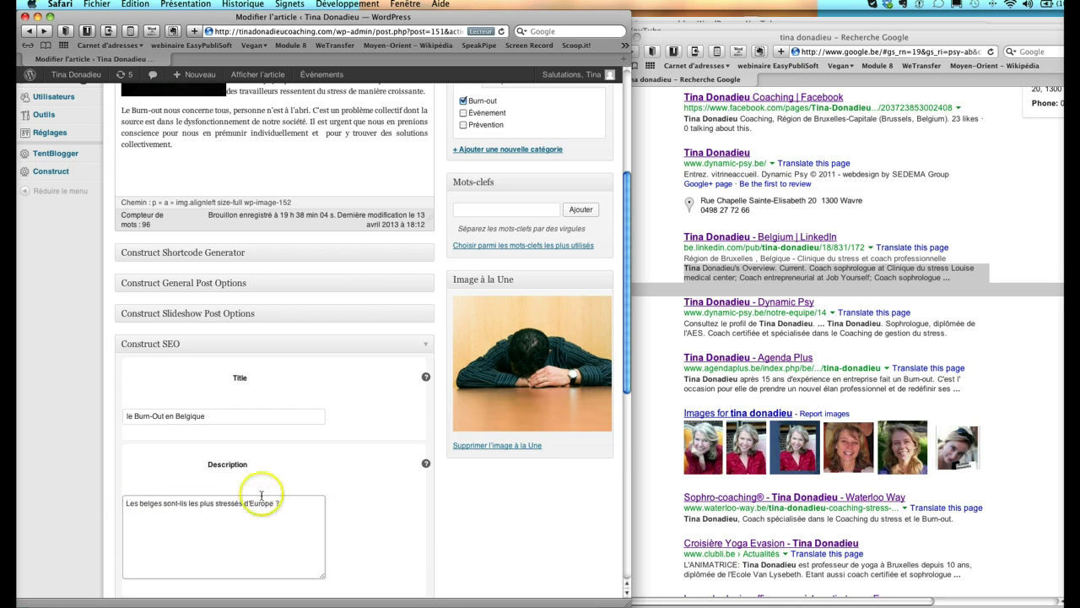
scroll(244, 498, "down", 3)
- Enter keywords 'burn-out,stress,coaching,belge,belgique,stressé' and review the Construct SEO box
left_click(123, 570)
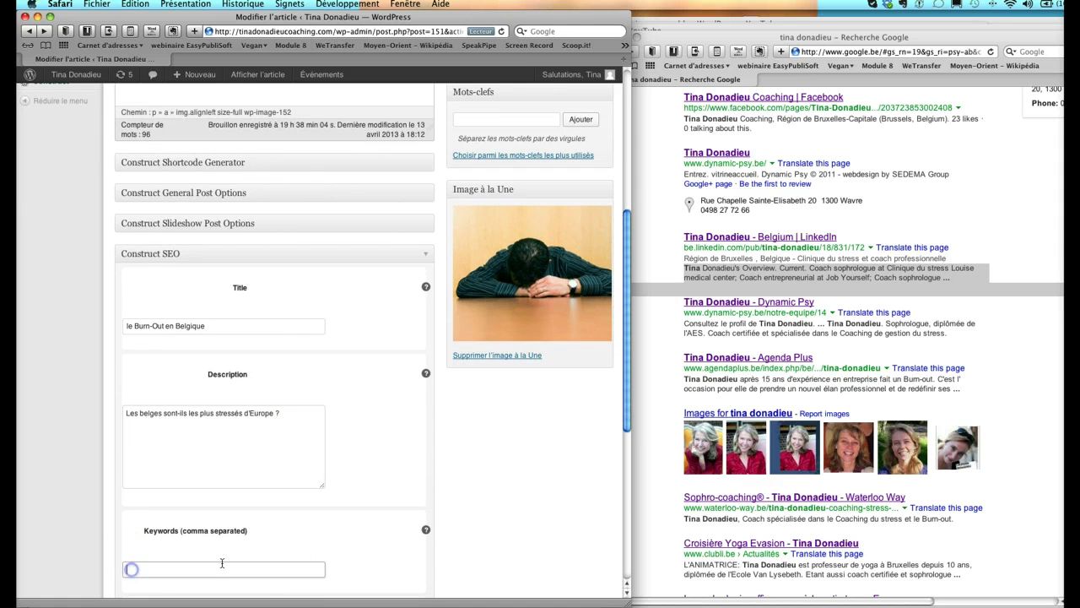
left_click(289, 555)
type("burn-out,stress,")
type("coaching,b")
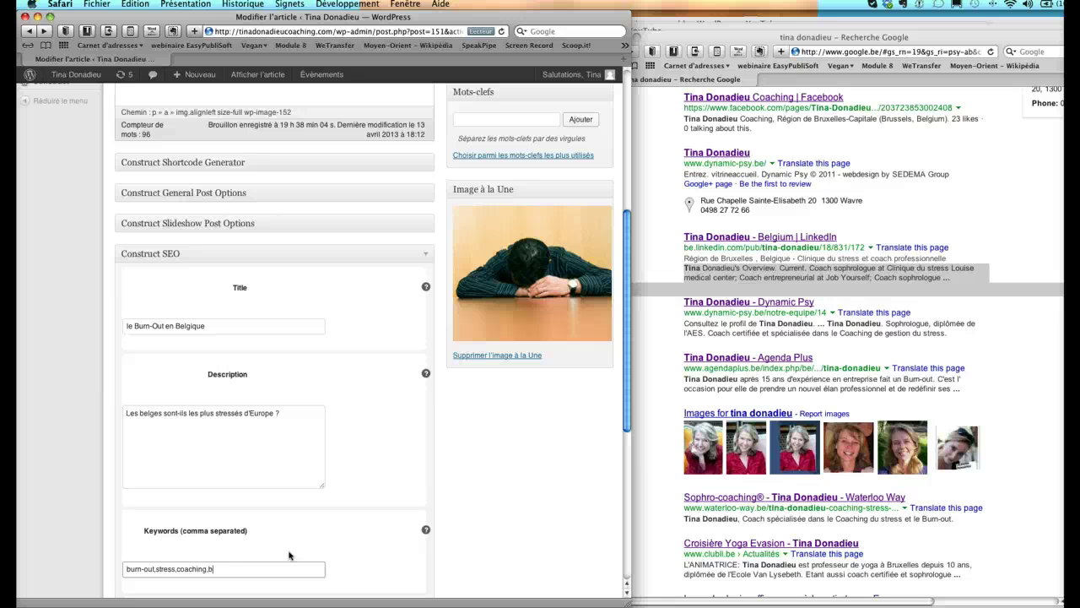
type("elge,belgique,stressé")
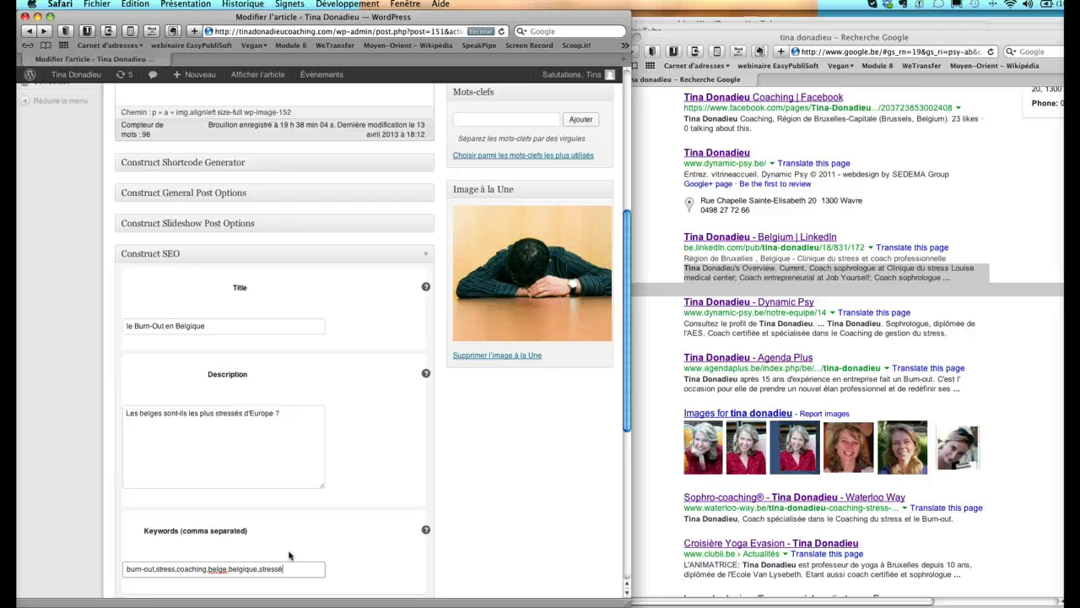
scroll(219, 388, "down", 3)
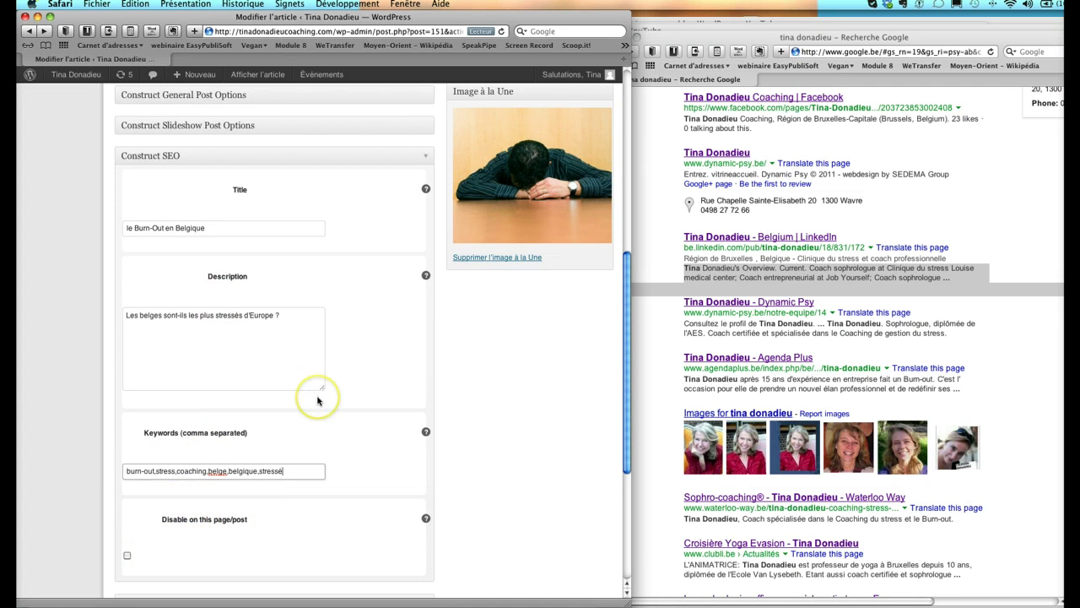
scroll(317, 399, "down", 3)
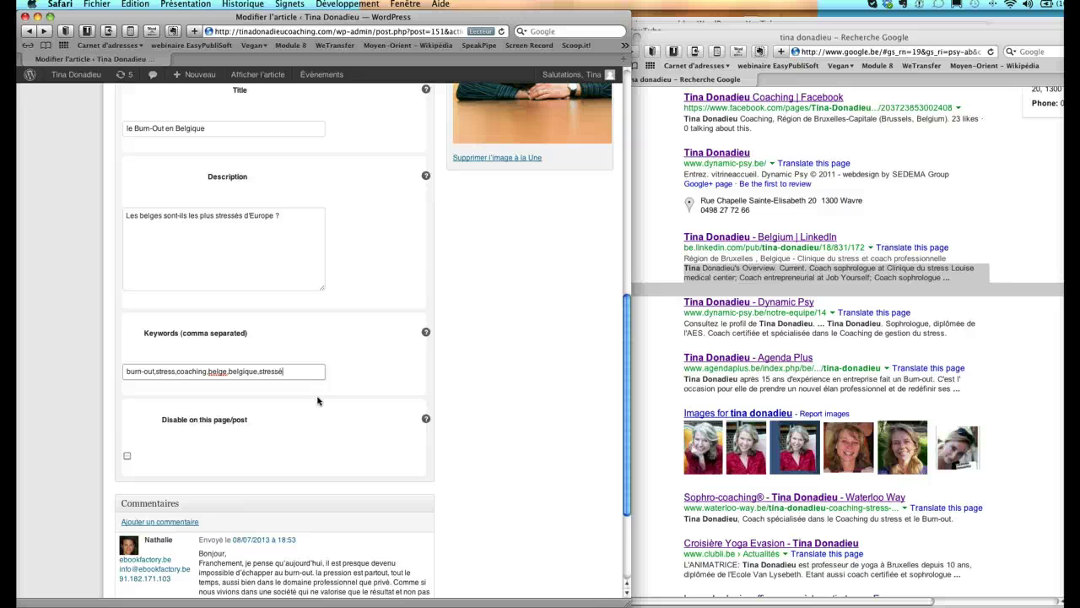
scroll(317, 400, "up", 14)
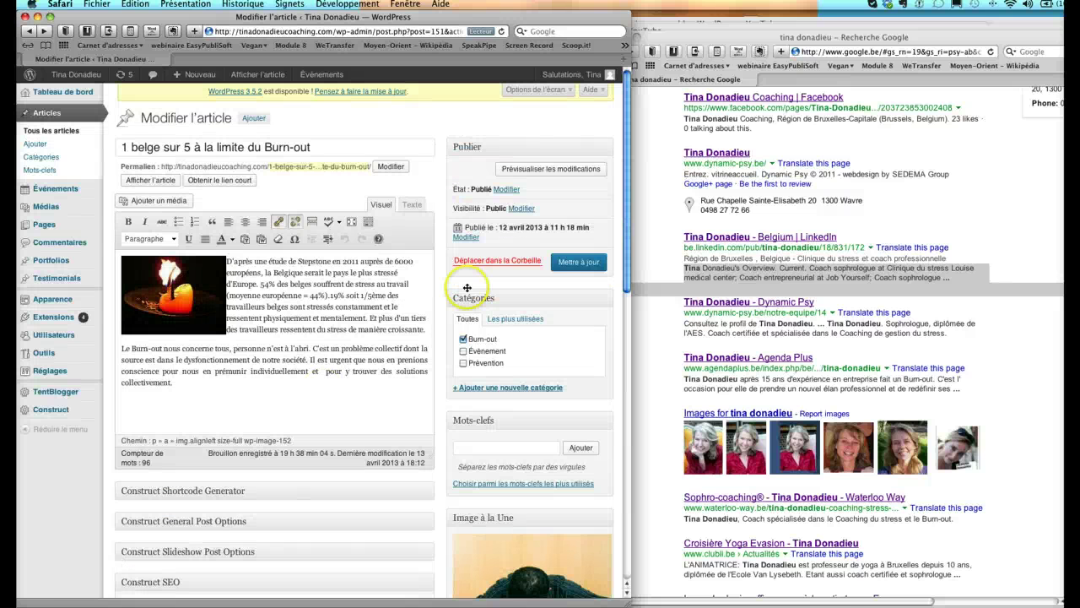
- Save the burn-out article's SEO changes with Mettre à jour
left_click(567, 264)
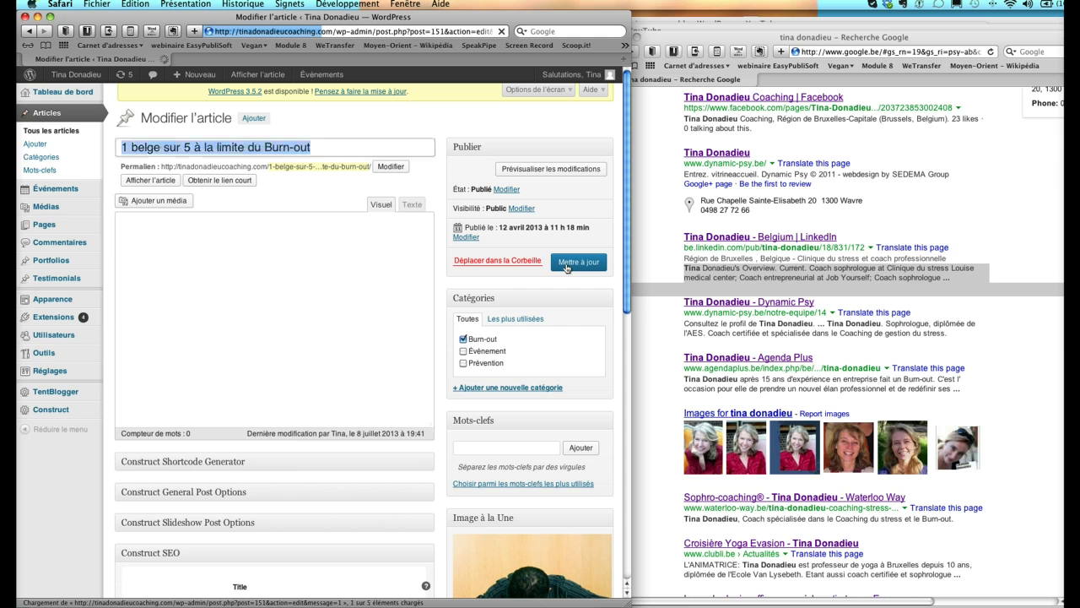
scroll(1063, 210, "up", 5)
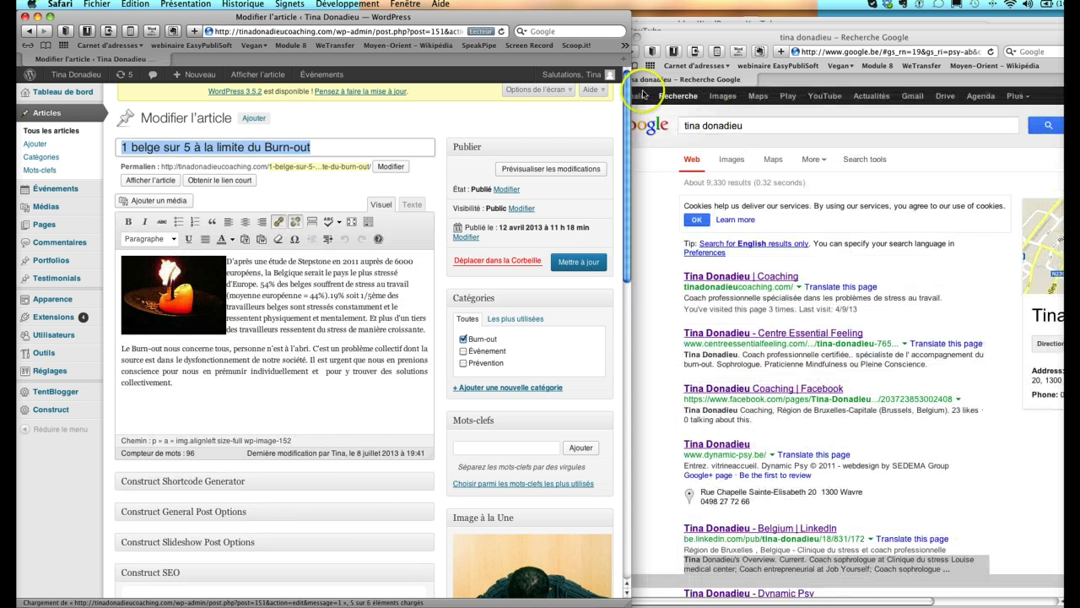
left_click(643, 94)
- Search Google for 'burn out belgique' and check that the coaching site ranks first
left_click_drag(769, 125, 620, 124)
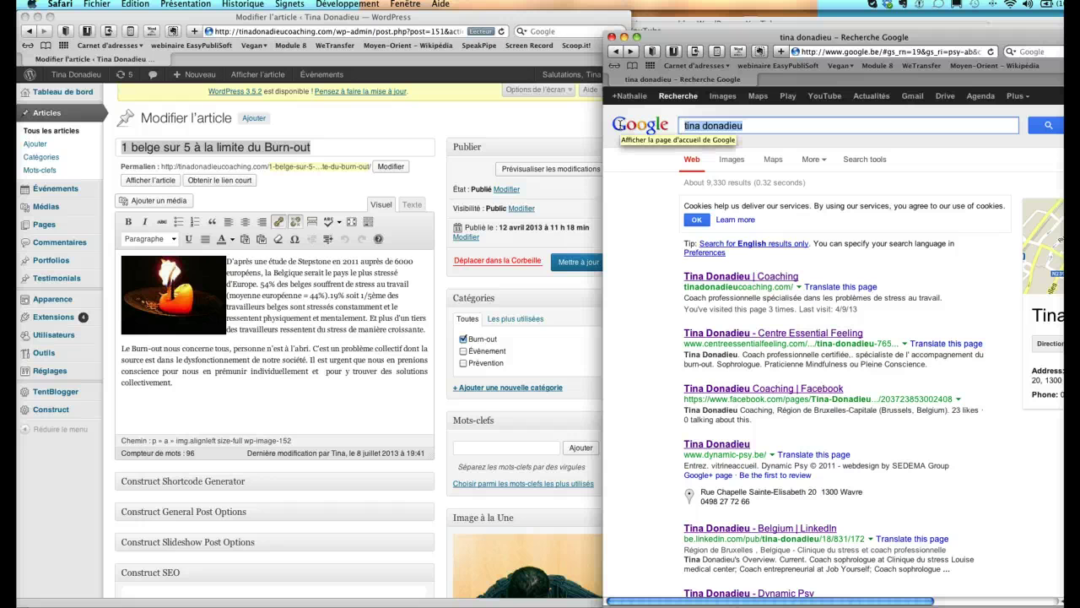
scroll(277, 333, "down", 10)
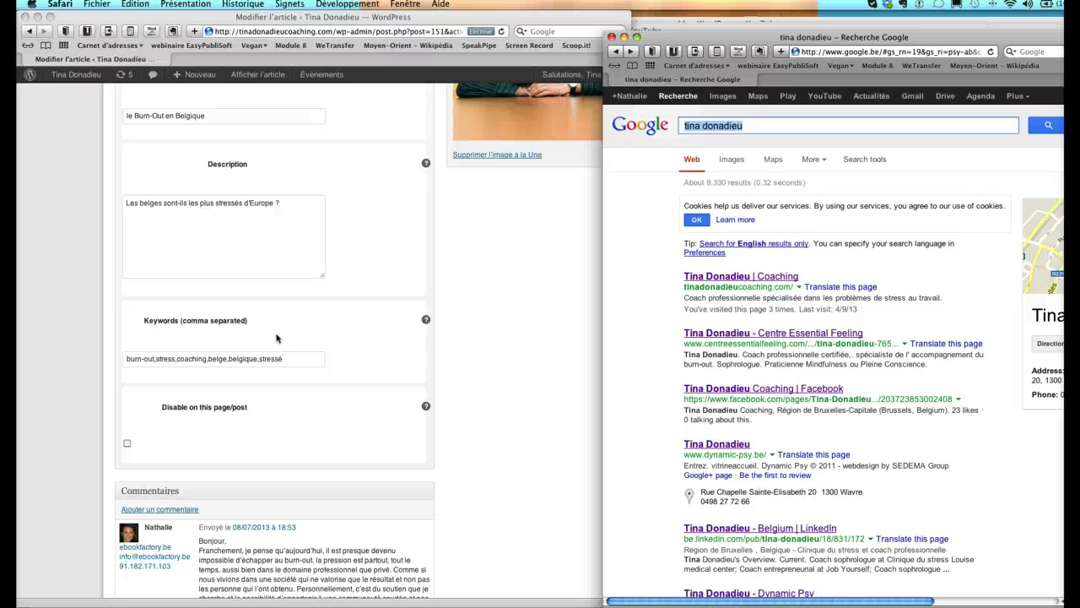
scroll(276, 339, "up", 2)
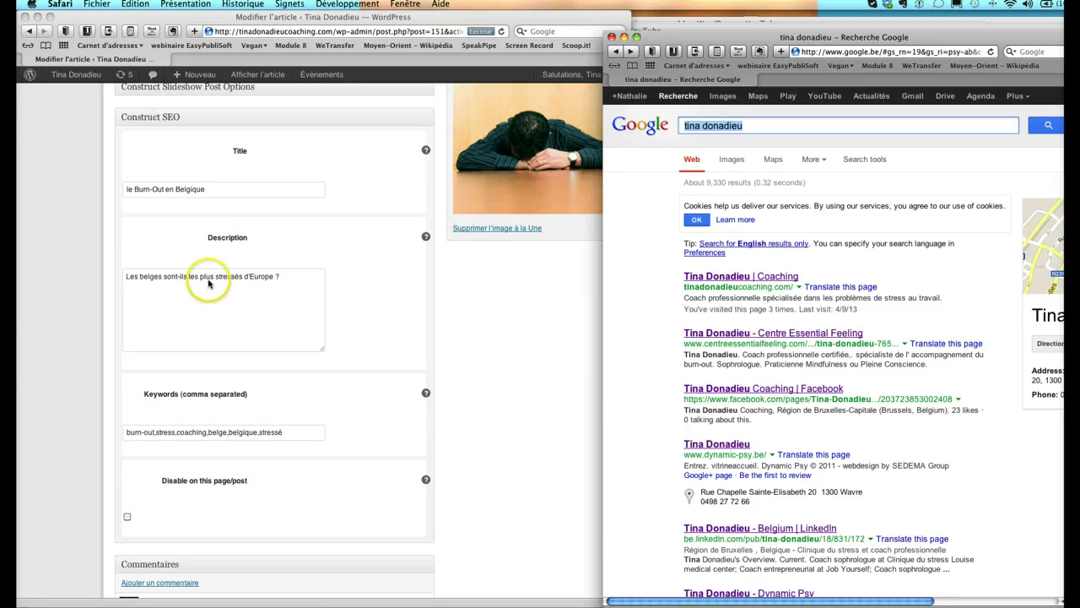
left_click(744, 125)
left_click_drag(745, 125, 676, 125)
type("b")
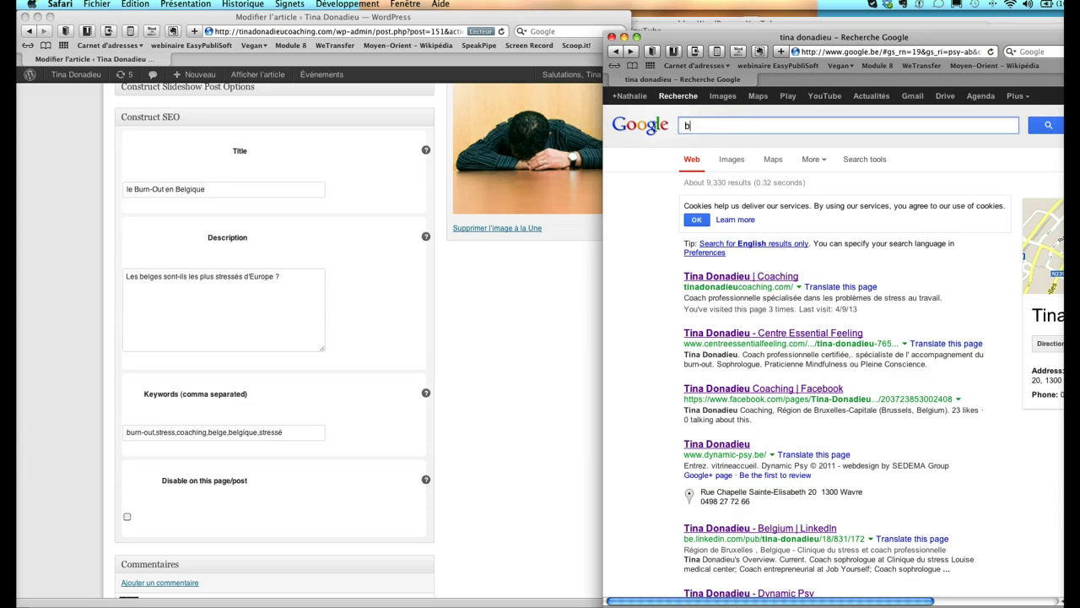
type("urn-out belgique")
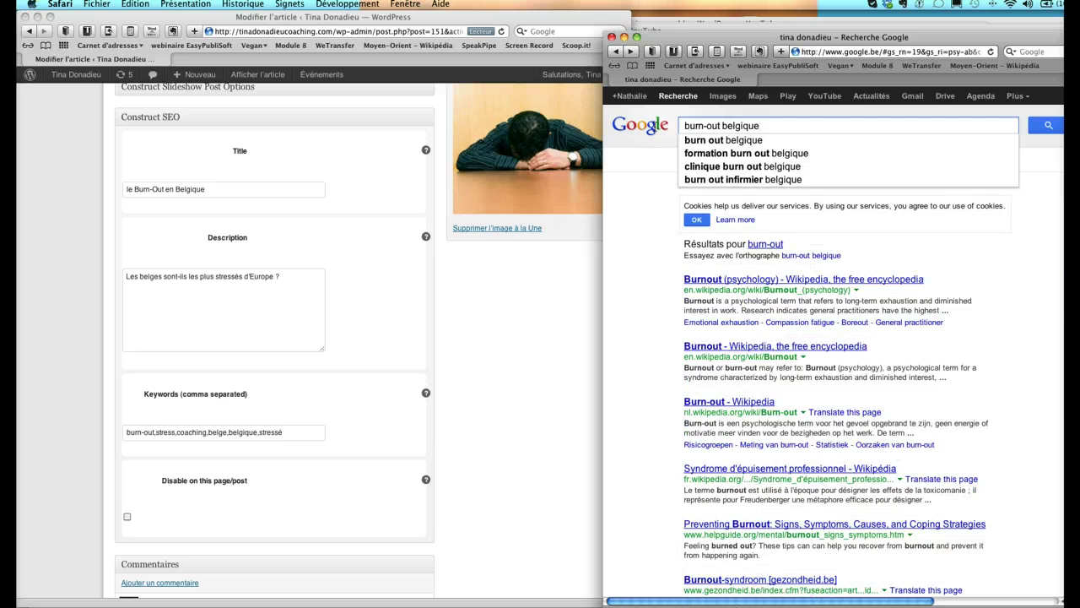
left_click(688, 140)
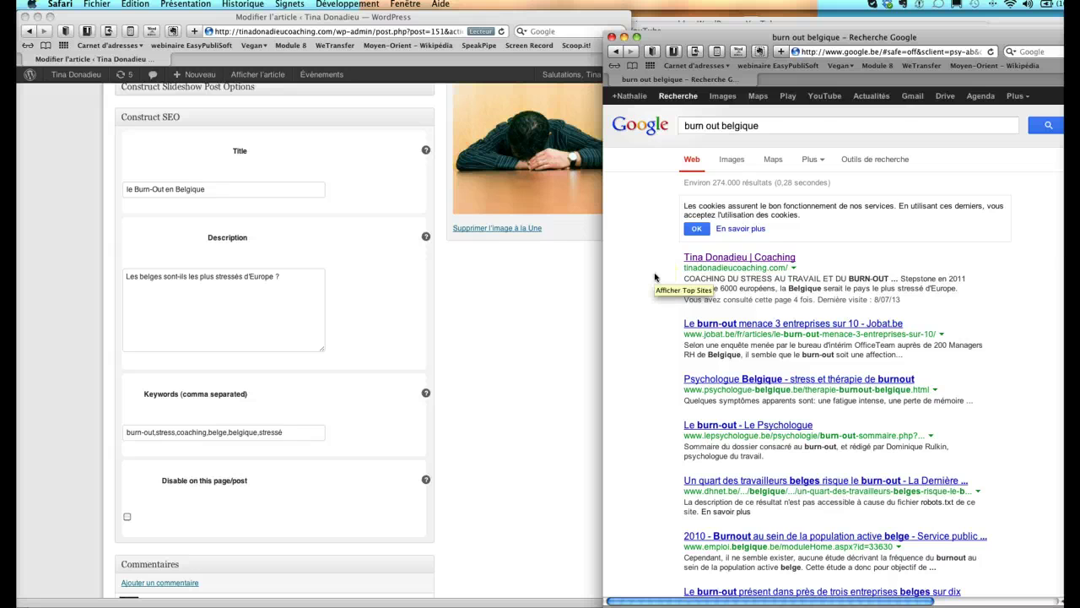
scroll(655, 277, "down", 1)
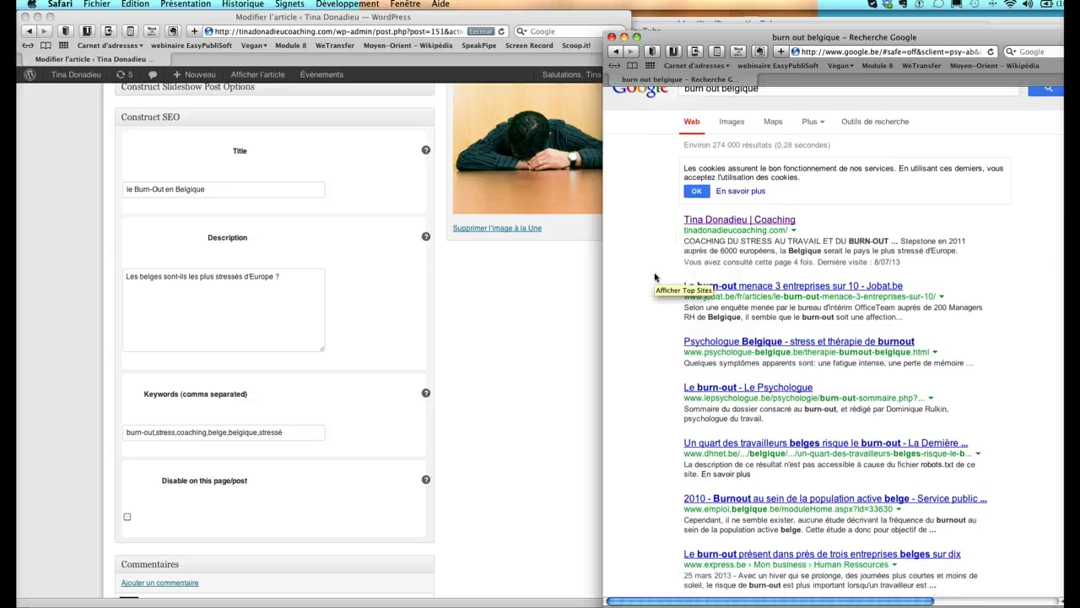
scroll(654, 277, "up", 1)
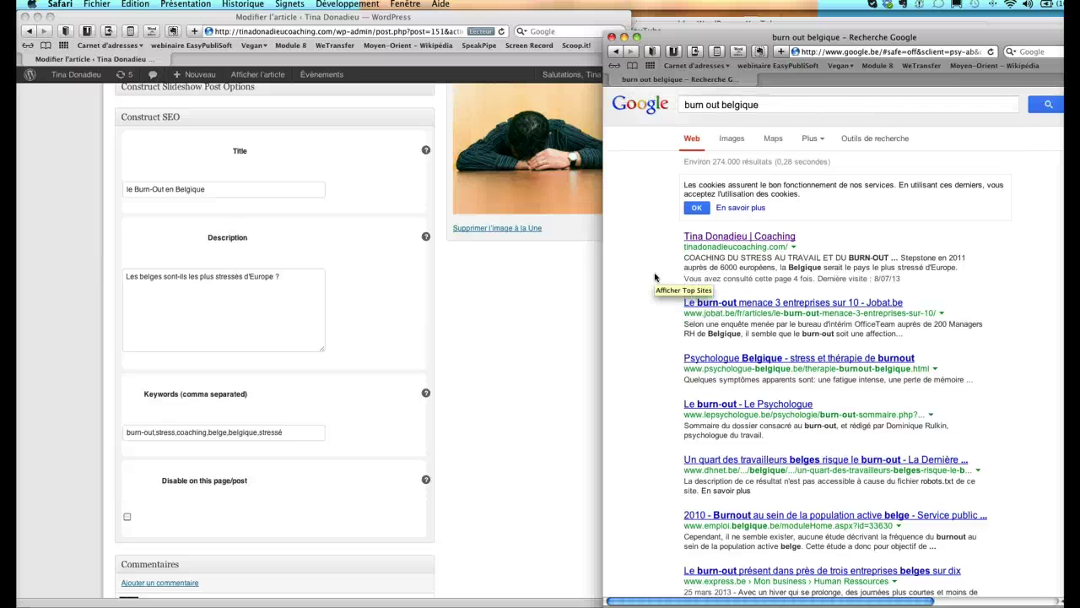
- Return to the WordPress article editor
left_click(386, 296)
scroll(385, 297, "up", 5)
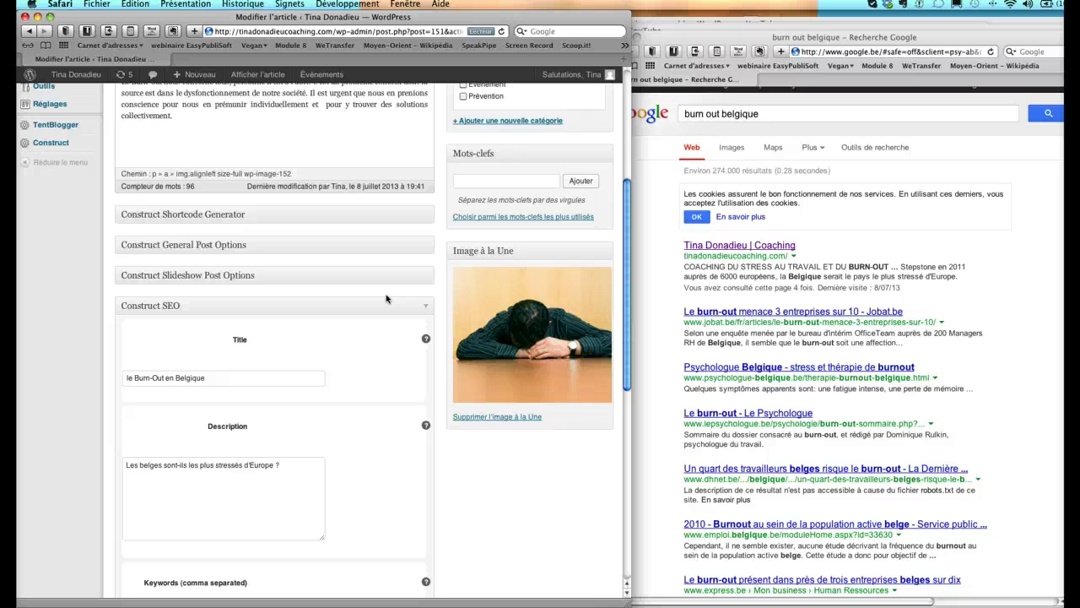
scroll(385, 299, "up", 4)
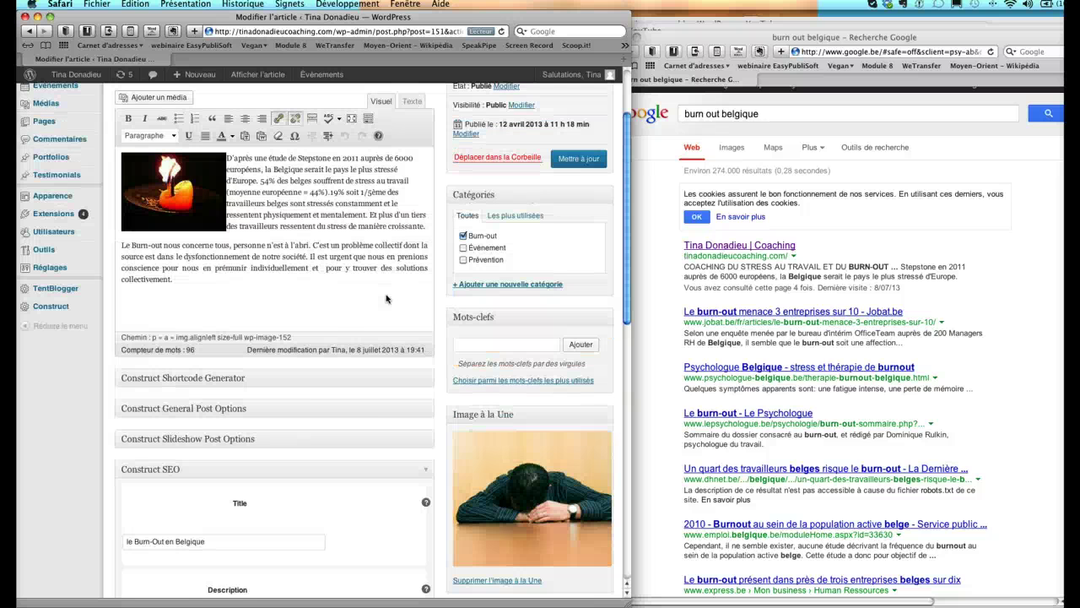
- From Toutes les pages, open the 'Formations & conférences' page for editing
scroll(386, 299, "up", 3)
mouse_move(90, 224)
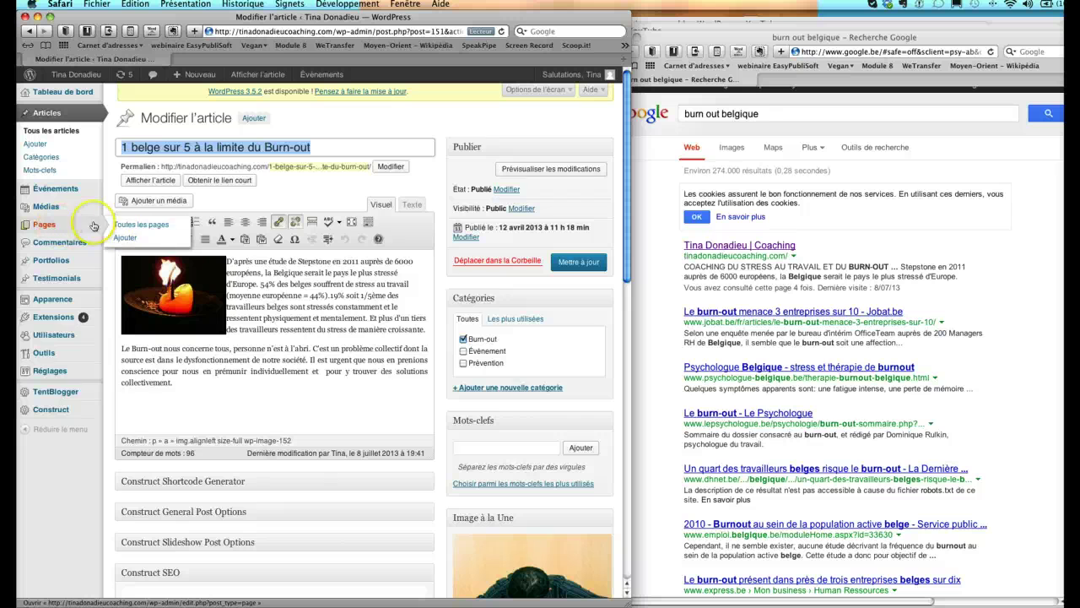
left_click(129, 226)
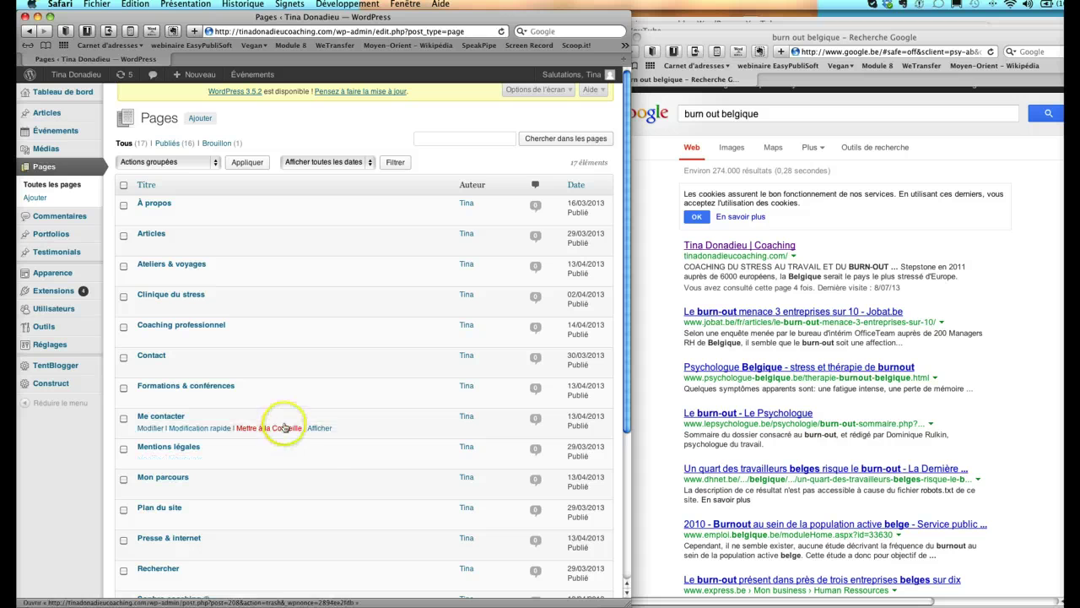
left_click(178, 387)
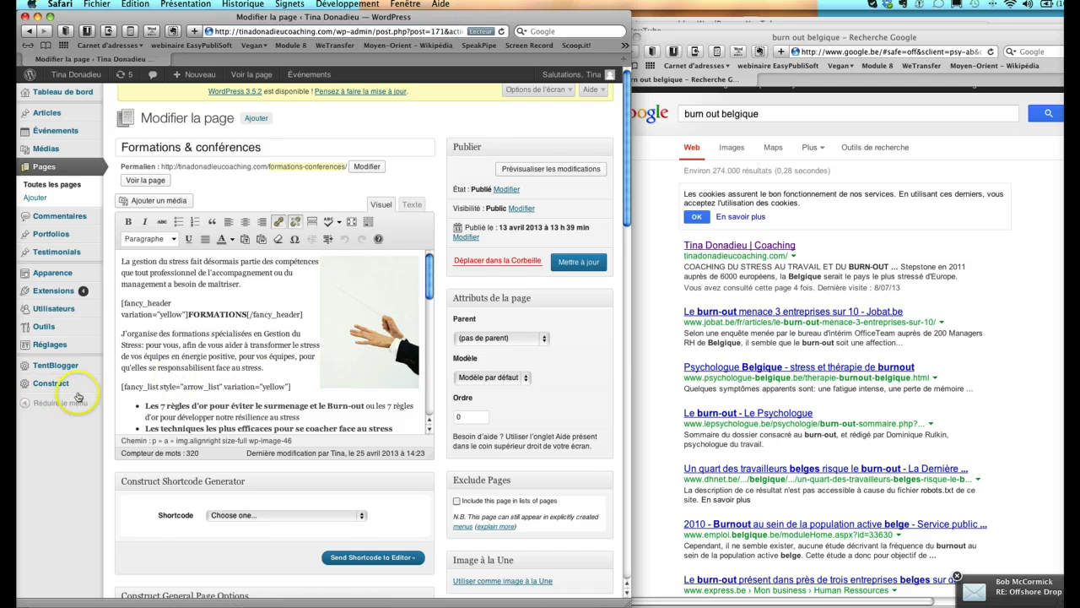
- Collapse the shortcode generator and general page options sections of the page editor
scroll(79, 397, "down", 2)
scroll(78, 397, "down", 1)
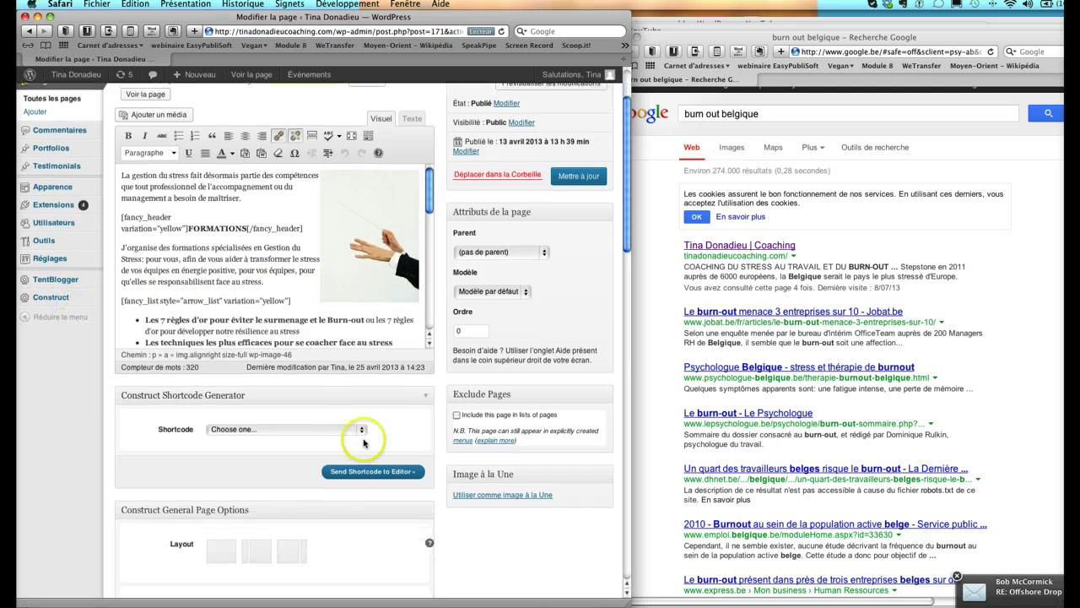
left_click(424, 399)
left_click(426, 424)
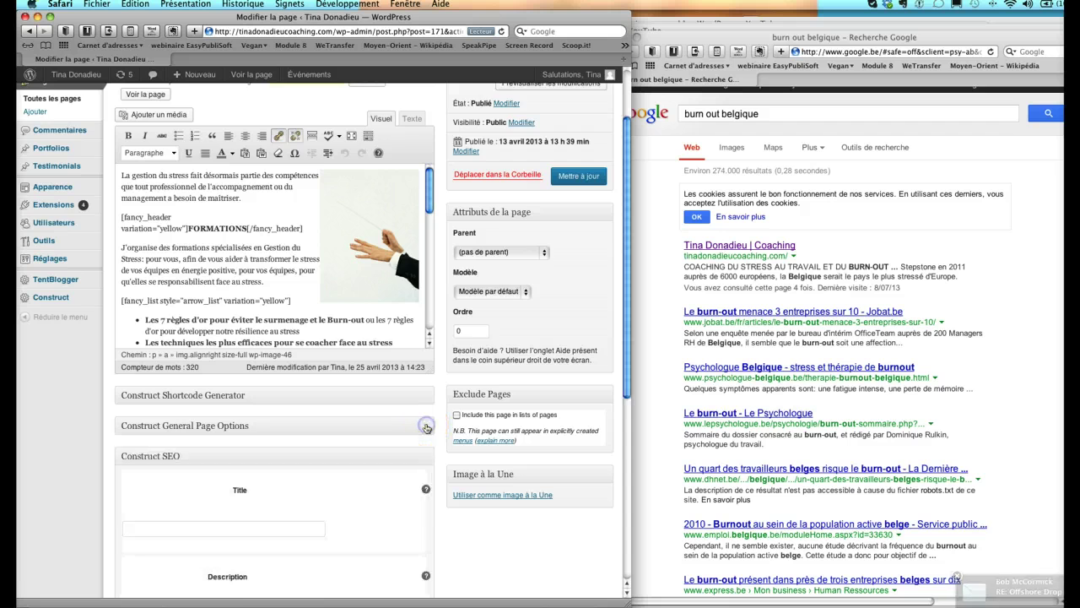
scroll(426, 428, "down", 4)
scroll(426, 428, "down", 1)
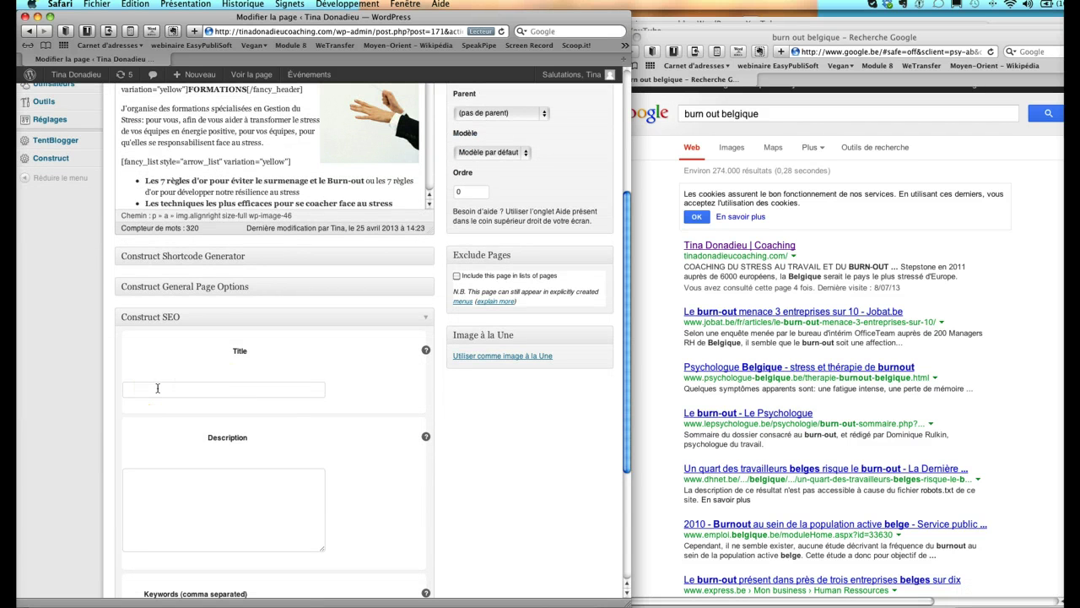
scroll(157, 388, "up", 3)
scroll(156, 388, "up", 5)
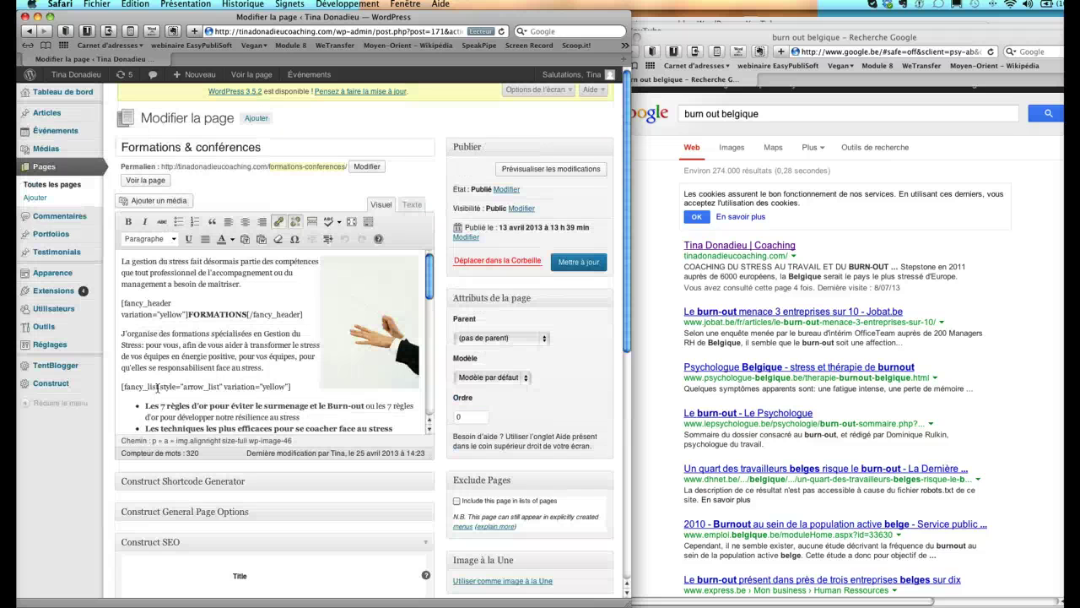
scroll(157, 388, "down", 10)
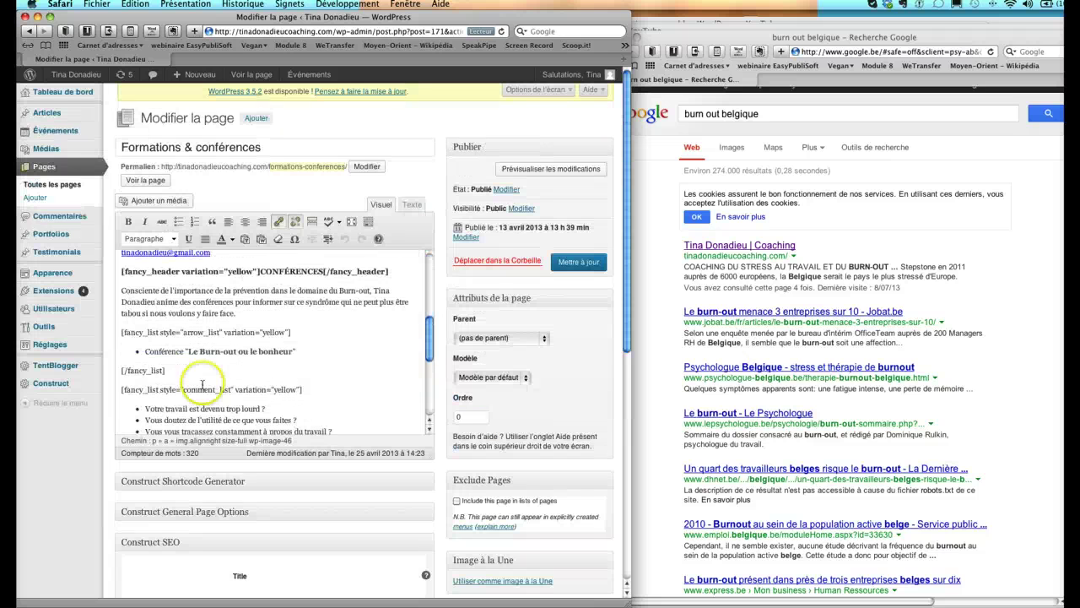
- Scroll down to the empty Construct SEO fields and place the cursor in Title
left_click(767, 325)
scroll(768, 325, "down", 5)
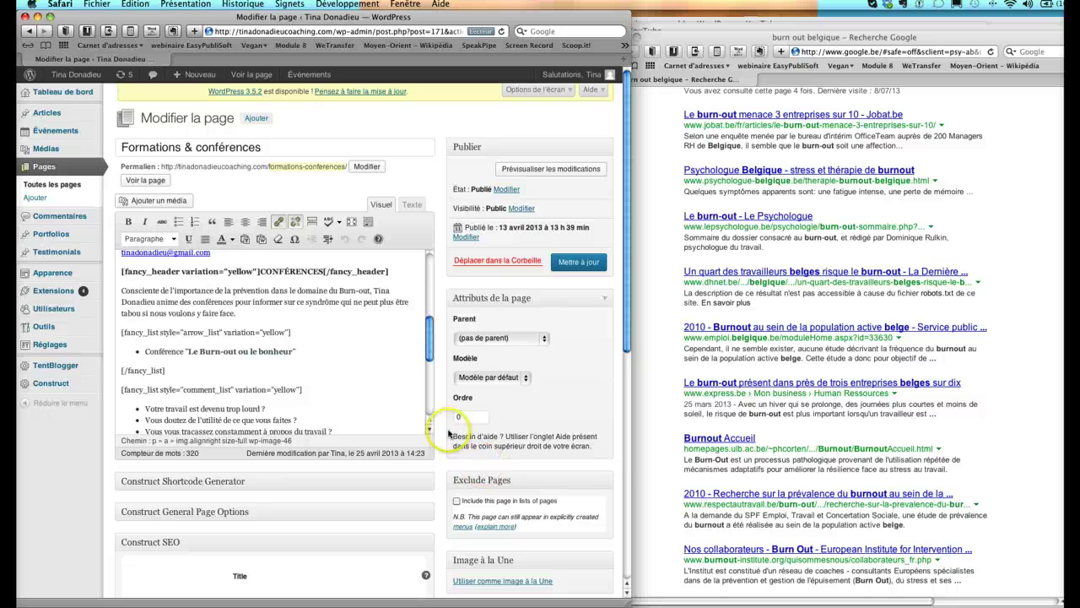
scroll(448, 430, "down", 6)
left_click(179, 382)
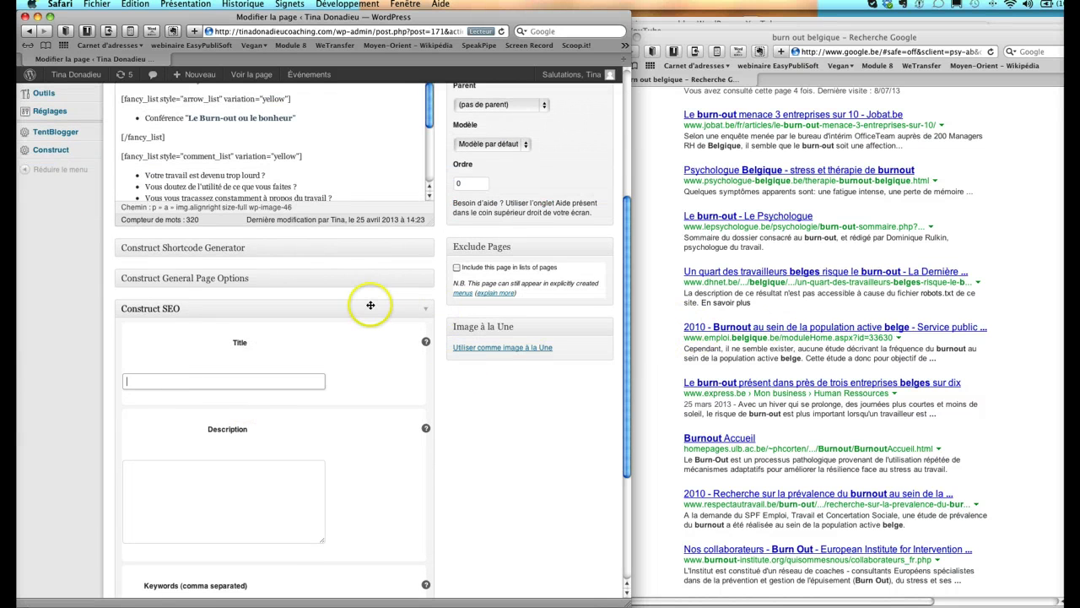
scroll(370, 305, "up", 3)
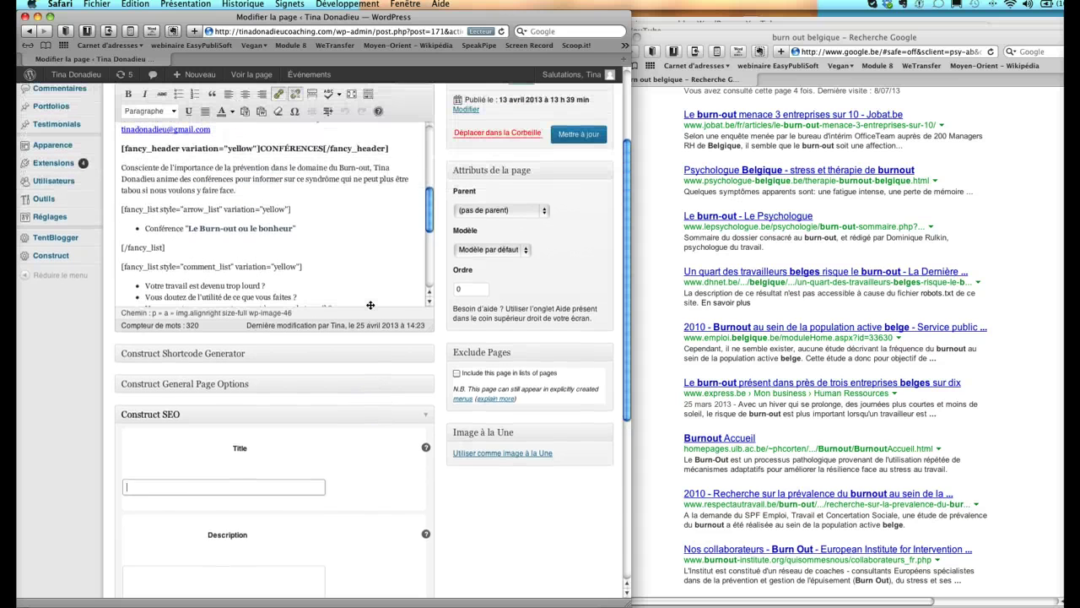
scroll(446, 270, "up", 3)
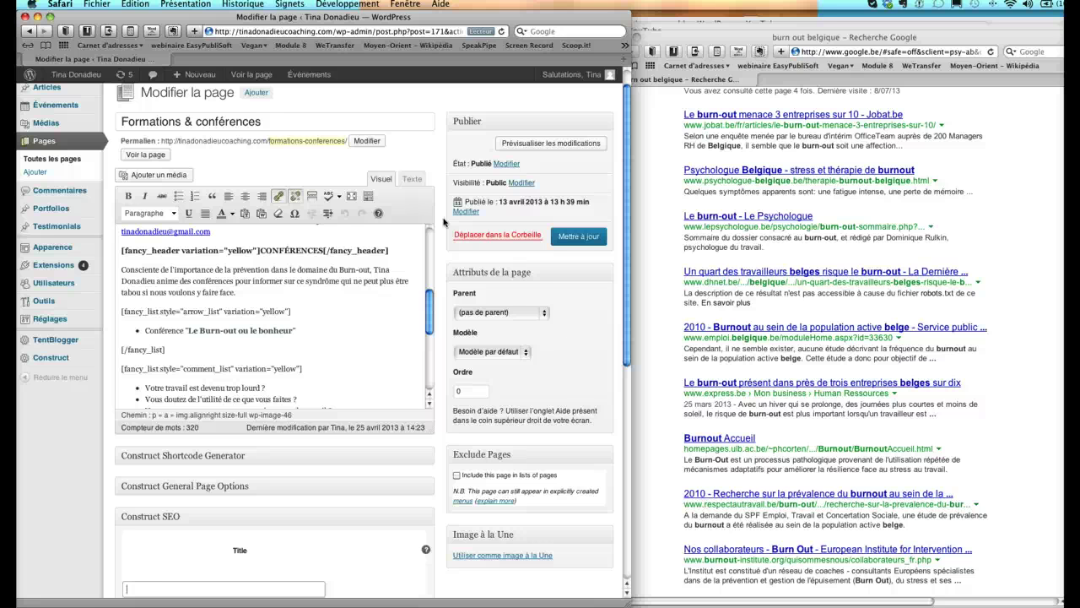
scroll(190, 304, "down", 1)
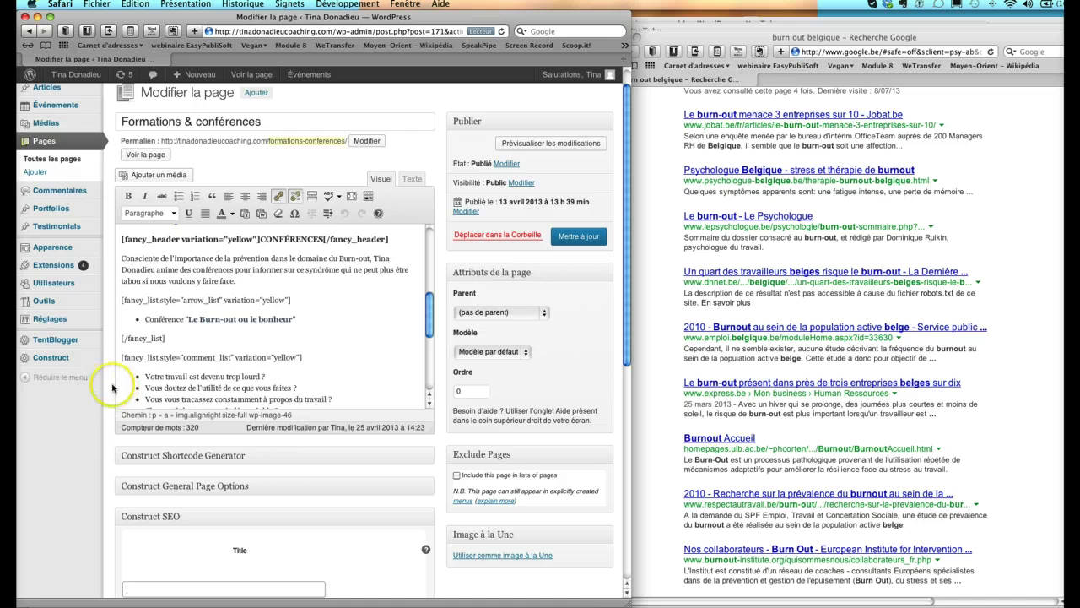
scroll(105, 386, "down", 5)
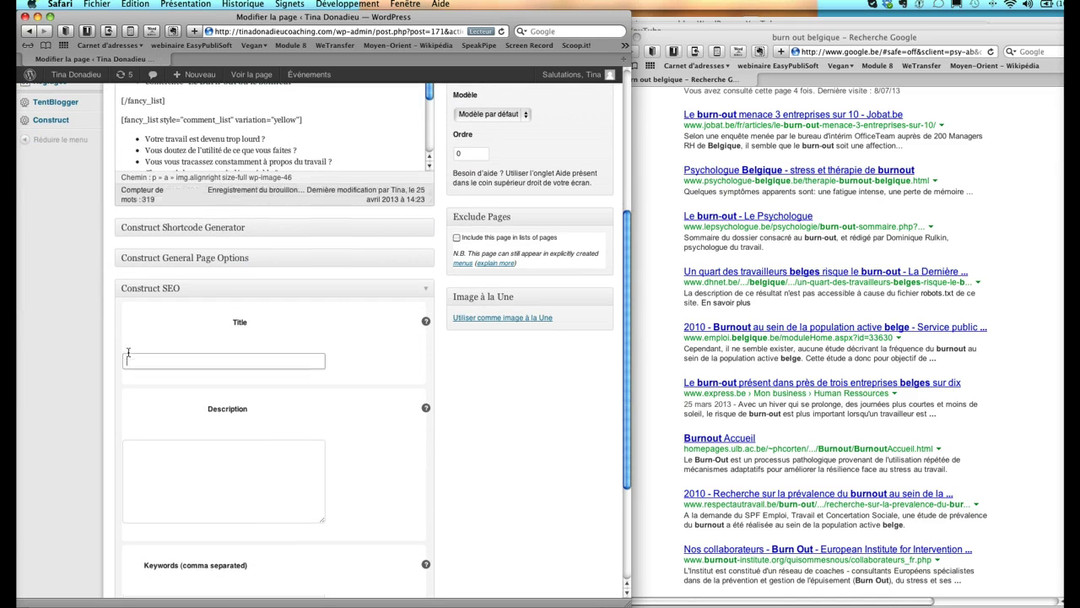
- Set the SEO title to 'Le burn-Out en Belgique' using the autocomplete suggestion
type("burn-Out en Belgique")
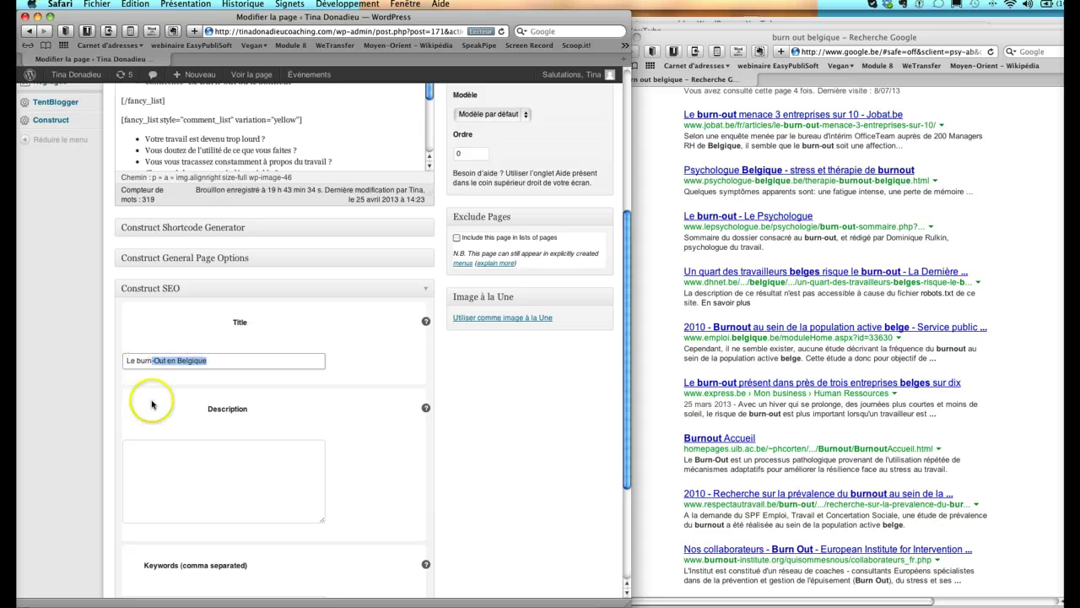
left_click(154, 458)
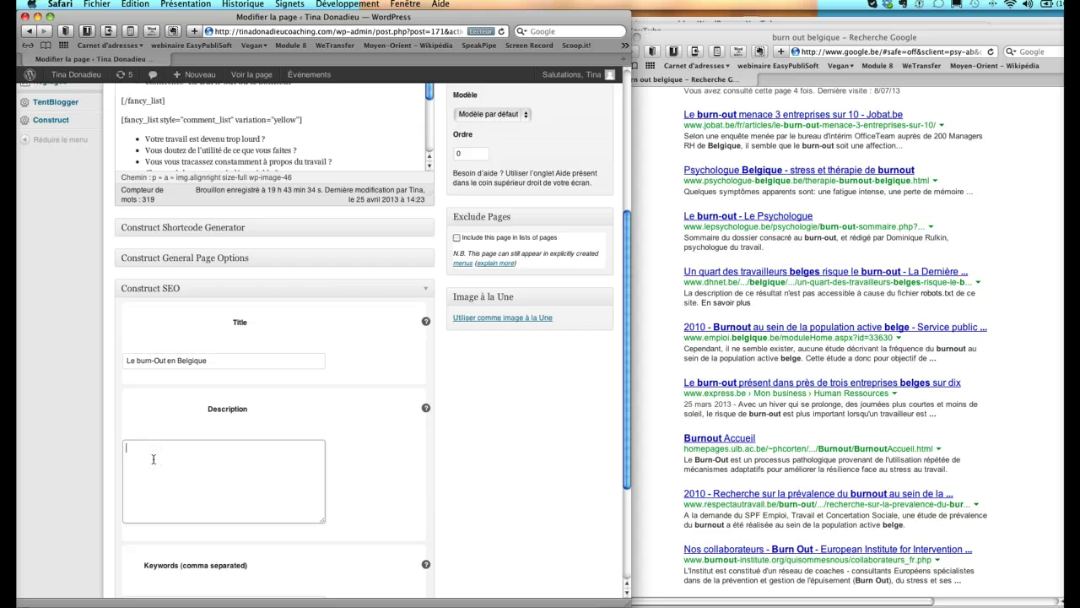
scroll(253, 152, "down", 5)
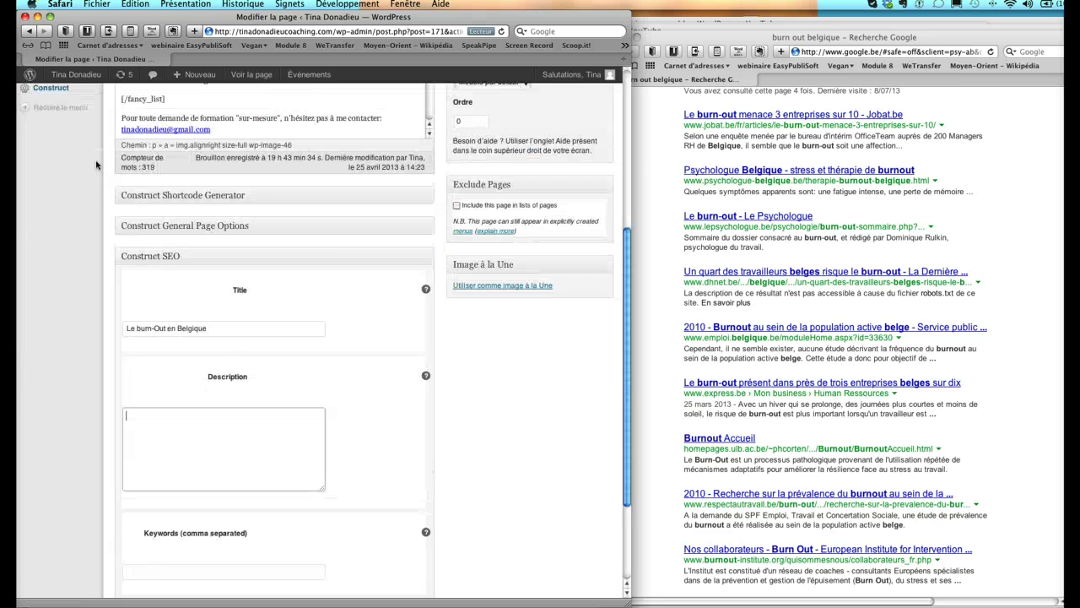
scroll(138, 350, "down", 2)
- Write the SEO description 'Conférences & formations gestion du stress'
left_click(158, 386)
type("C")
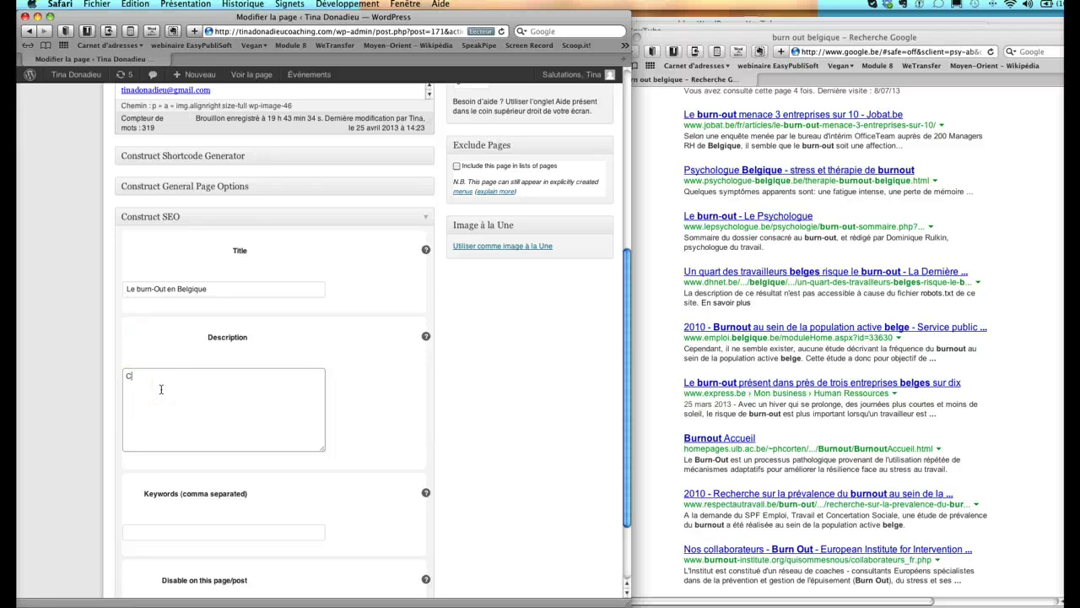
type("onférences & formations")
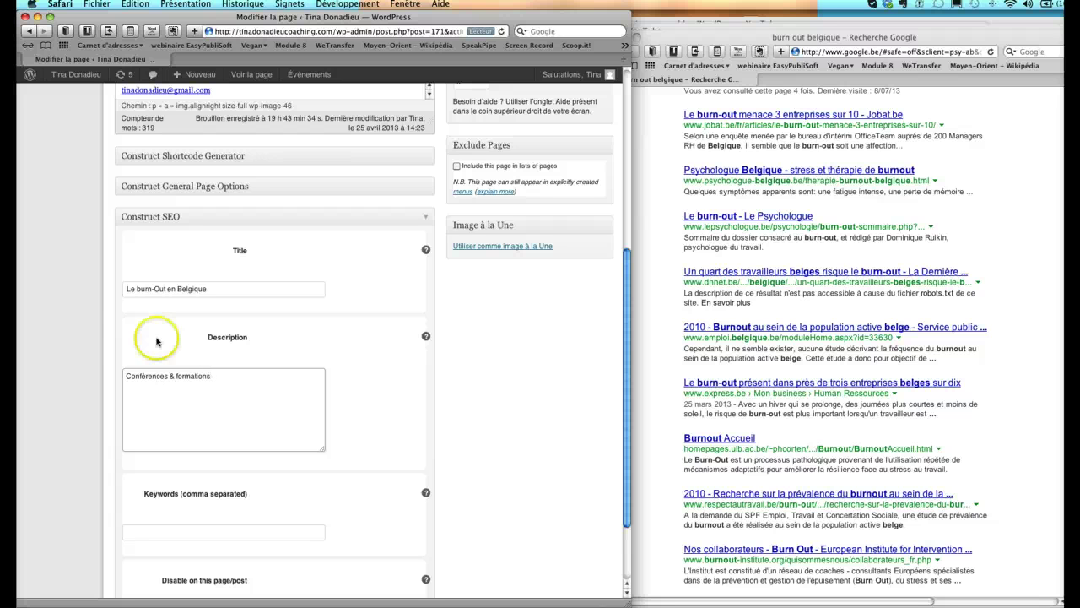
scroll(95, 331, "up", 5)
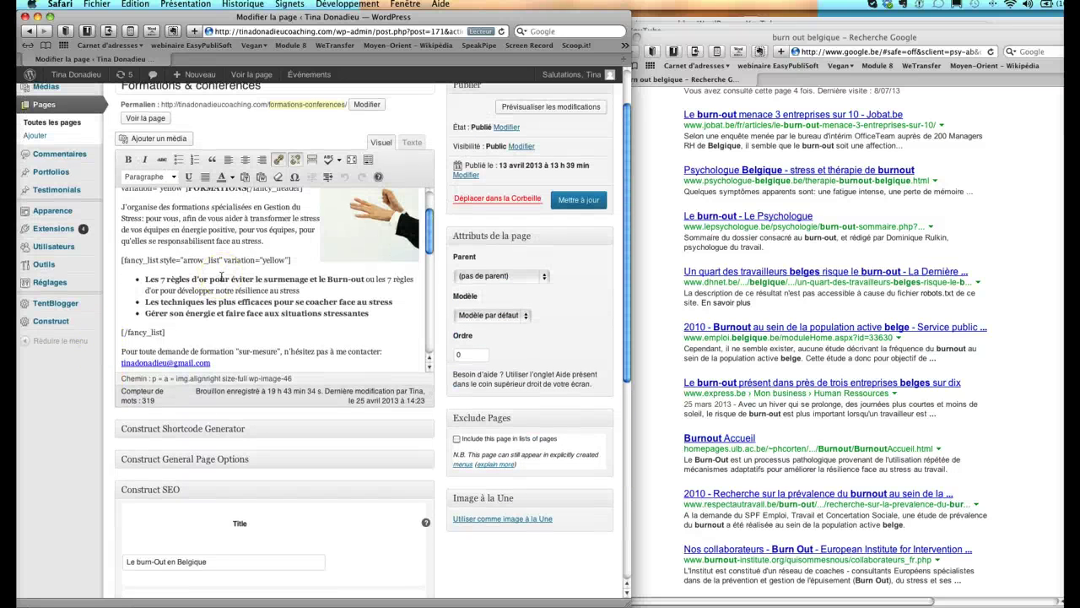
left_click(127, 310)
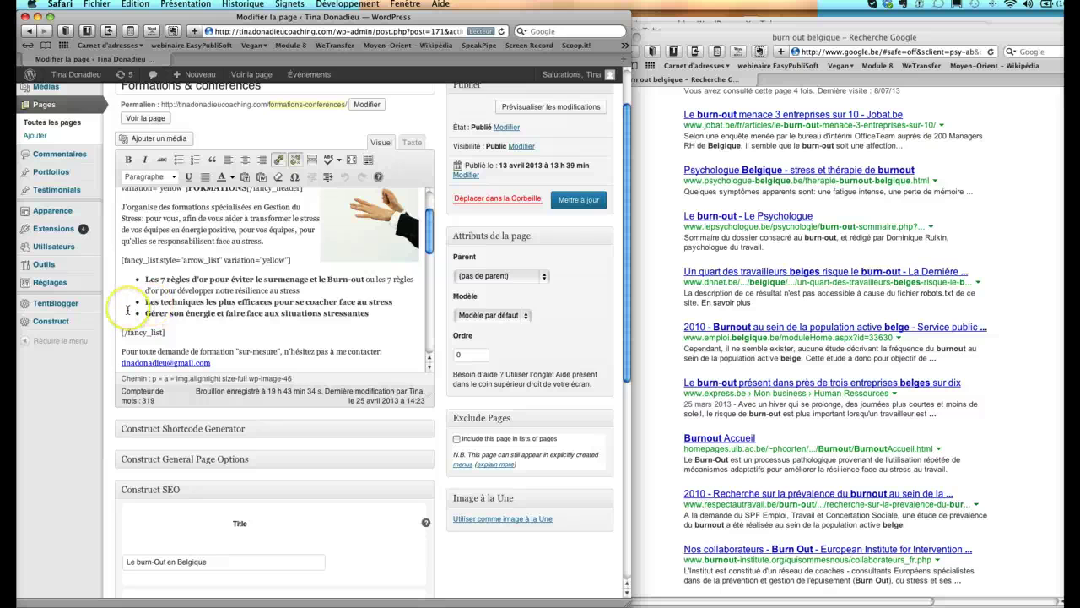
scroll(91, 464, "down", 6)
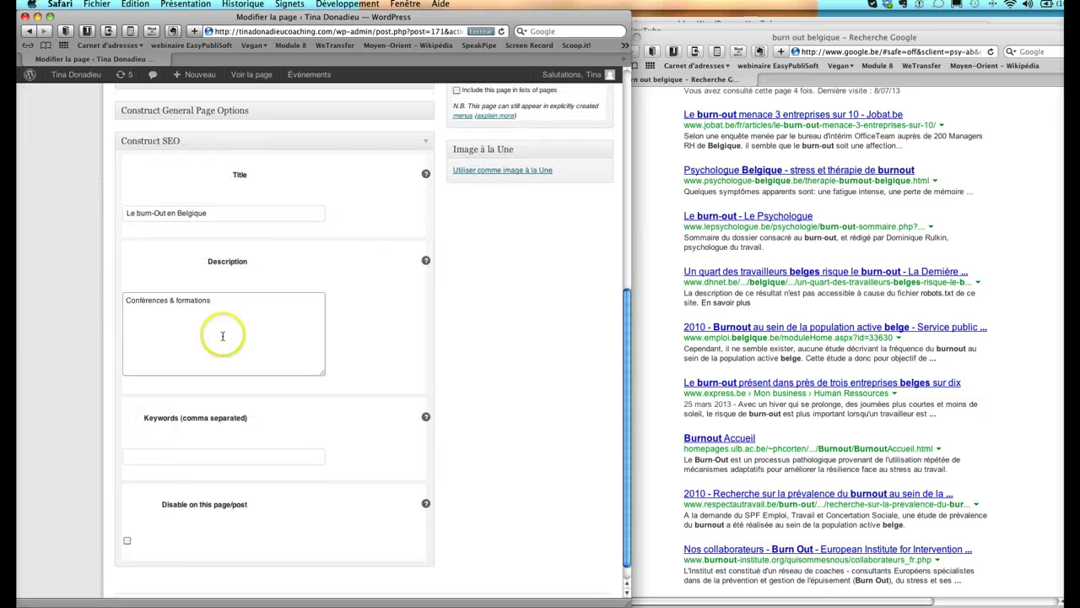
left_click(226, 296)
type("gestion du str")
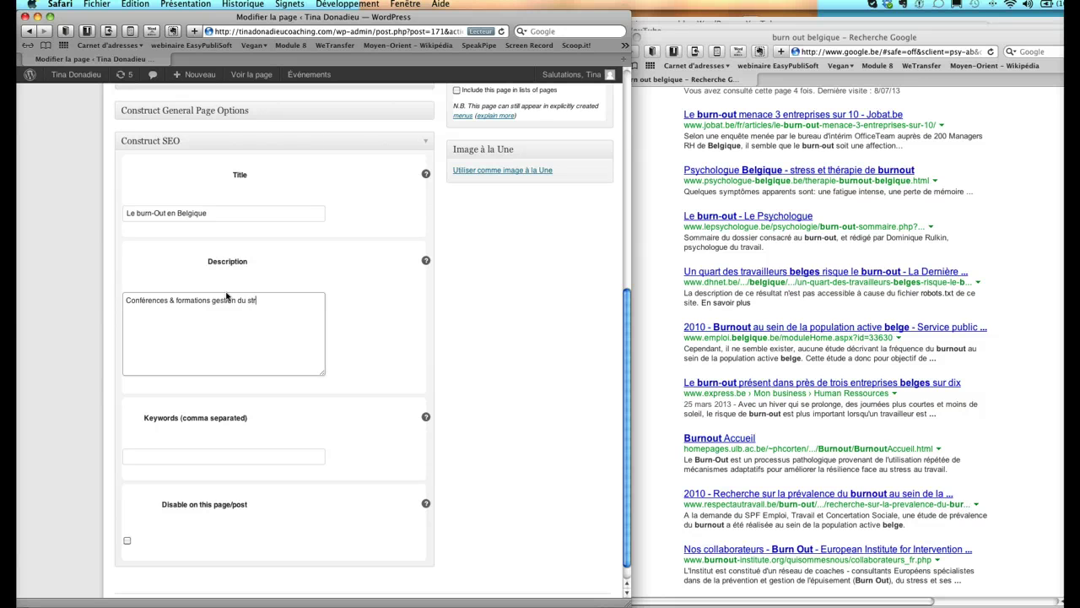
type("ess")
left_click(395, 335)
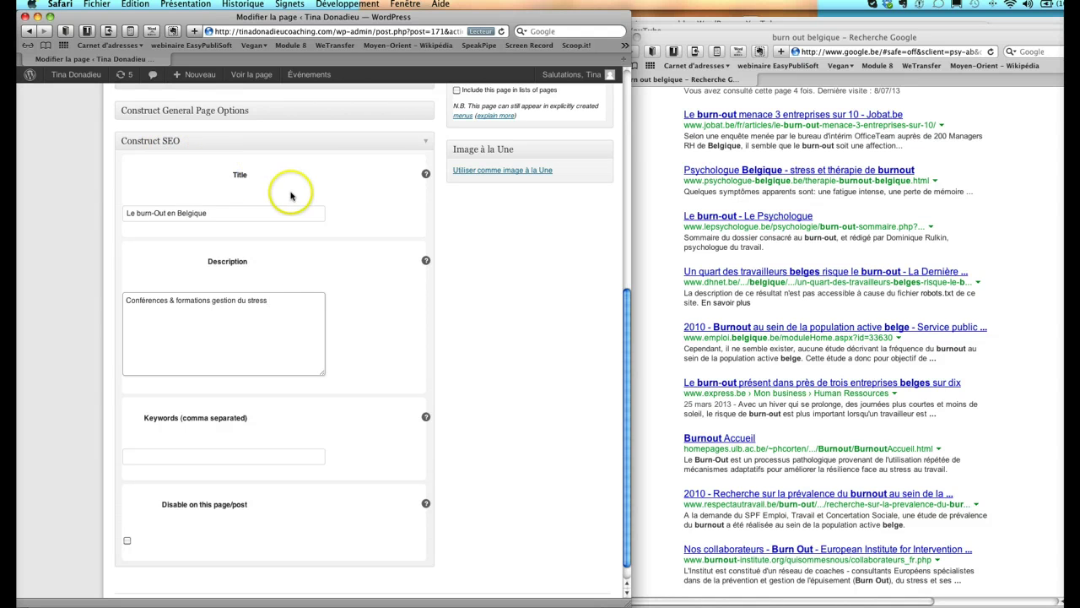
- Set the SEO keywords to 'burn-out,stress,coaching,stressé,bonheur', removing belge and belgique
left_click(133, 456)
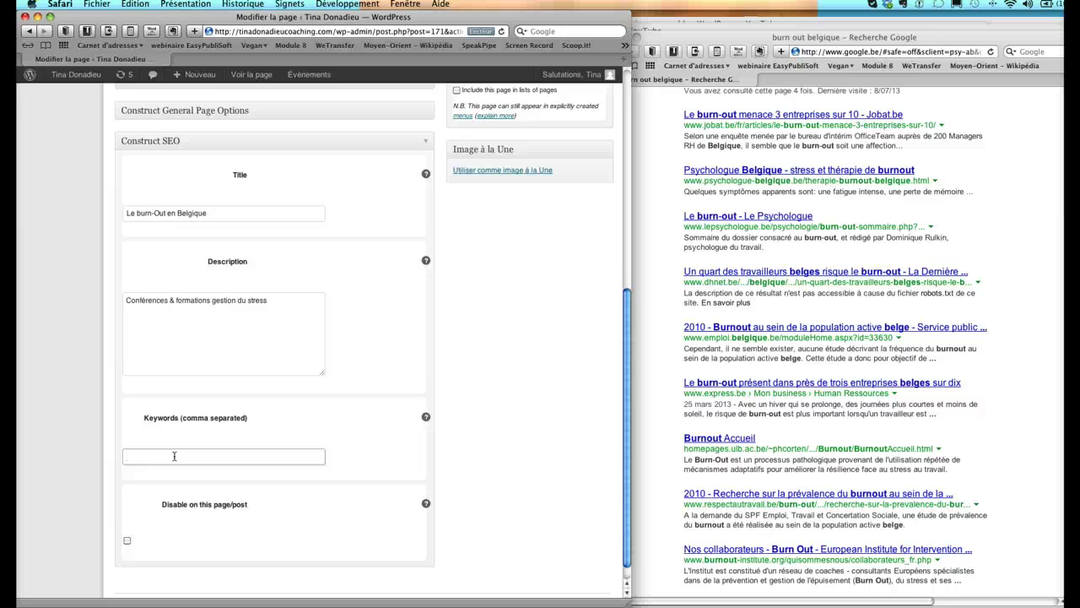
scroll(174, 456, "down", 1)
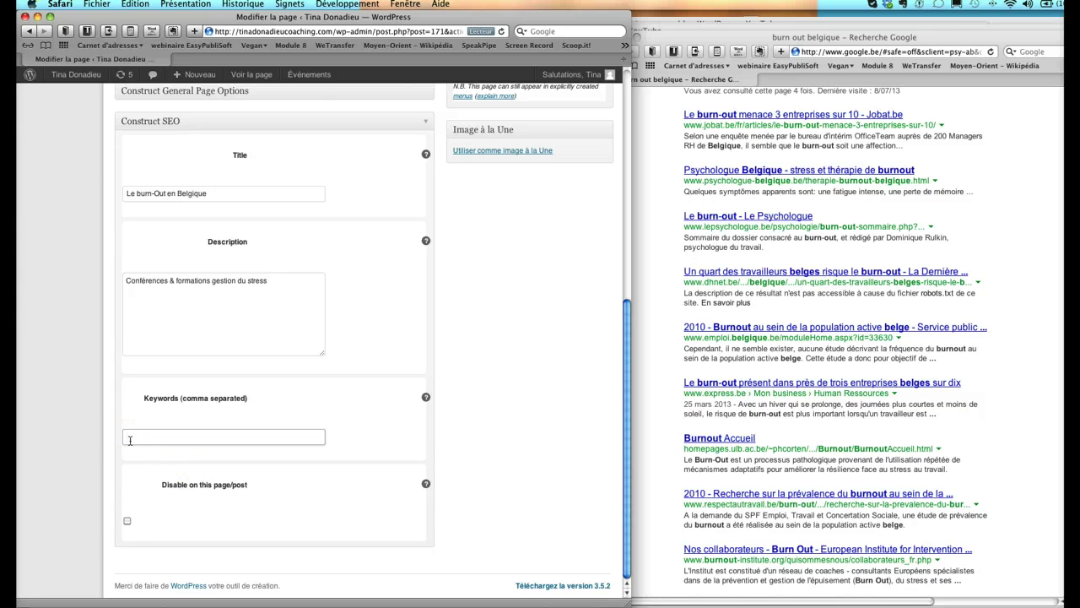
left_click(129, 440)
type("burn-out,stress,coaching,belge,belgique,stressé")
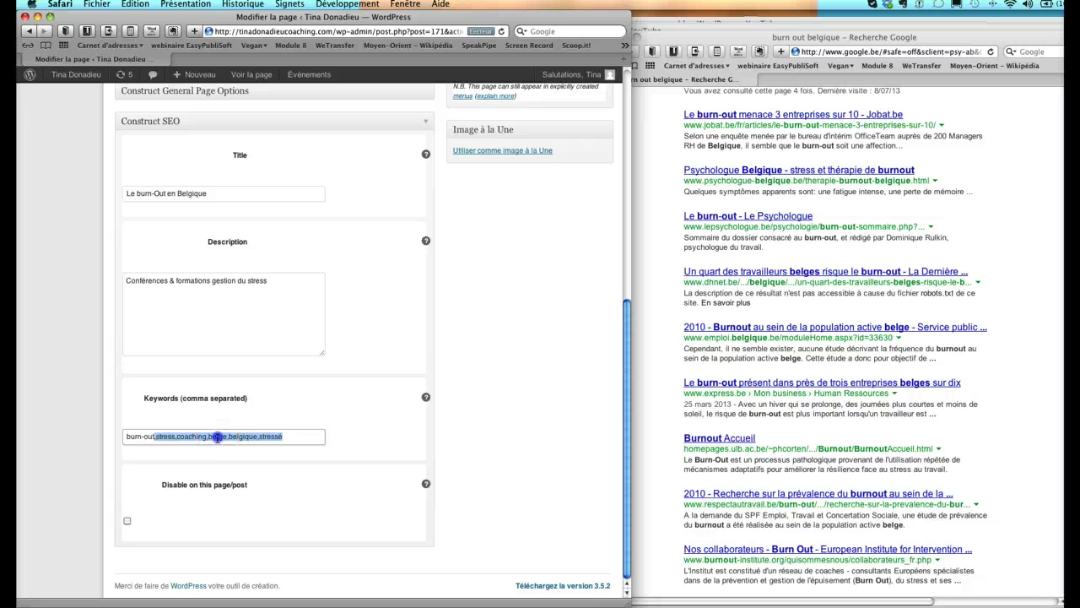
left_click(207, 436)
left_click_drag(208, 436, 256, 437)
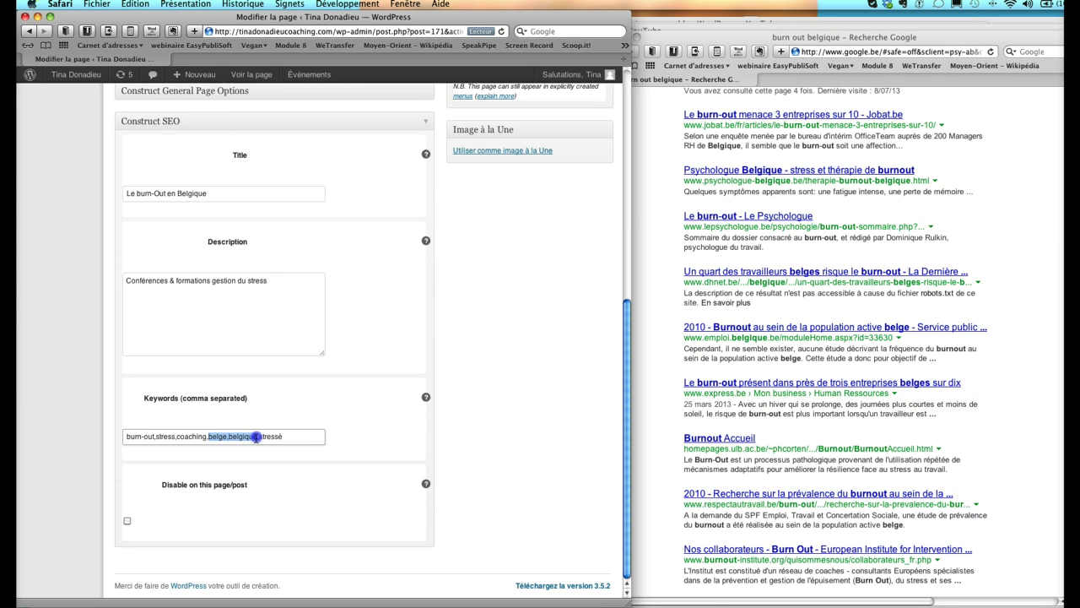
key("BackSpace")
left_click(265, 436)
type(",bonheur")
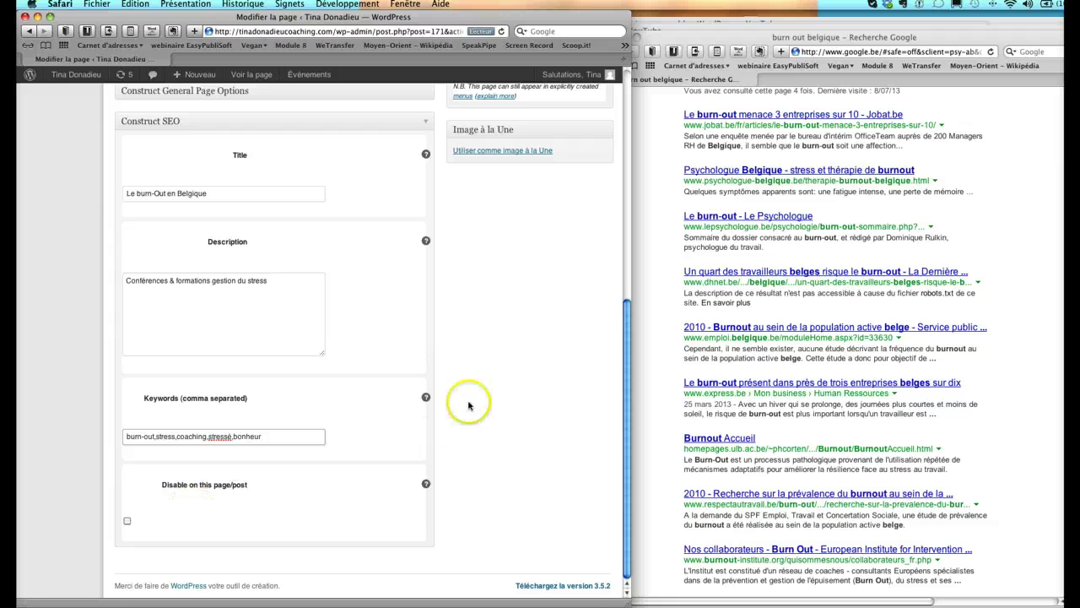
scroll(505, 405, "up", 10)
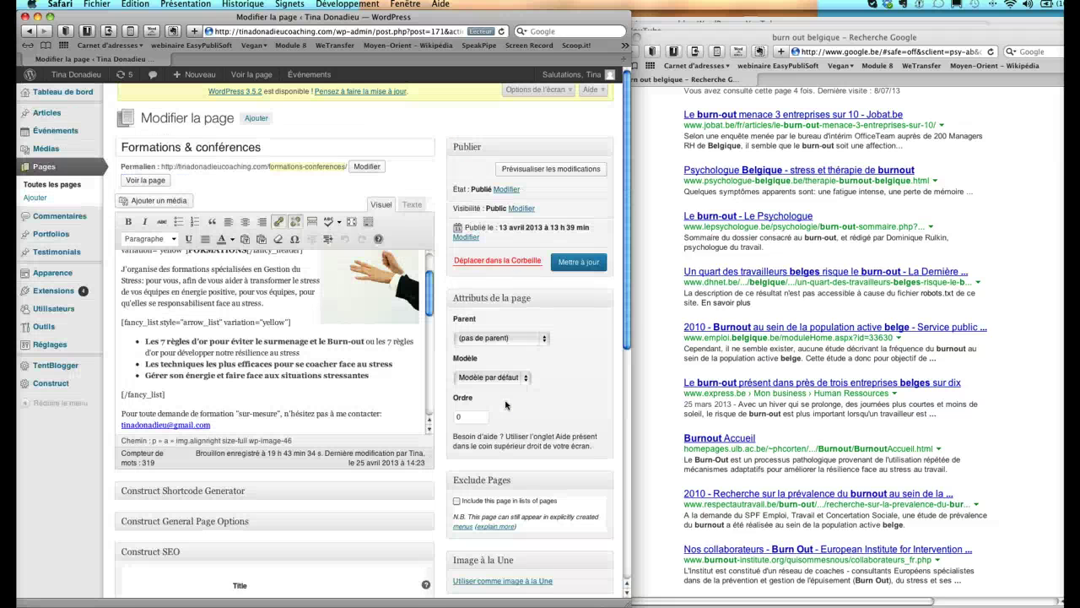
- Update the page with Mettre à jour and check the saved Construct SEO fields
left_click(579, 262)
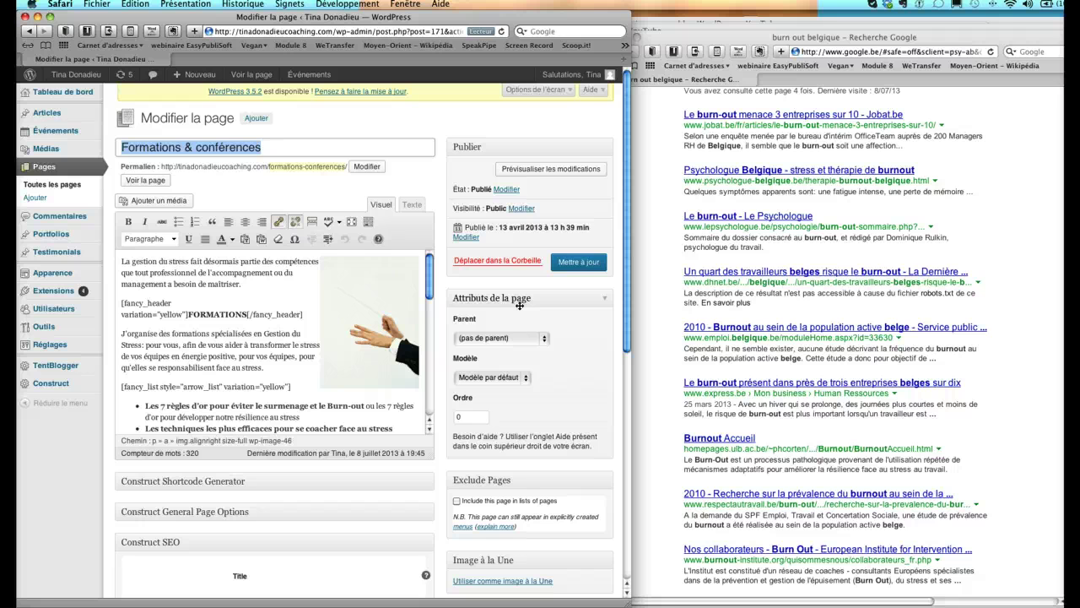
scroll(519, 306, "down", 5)
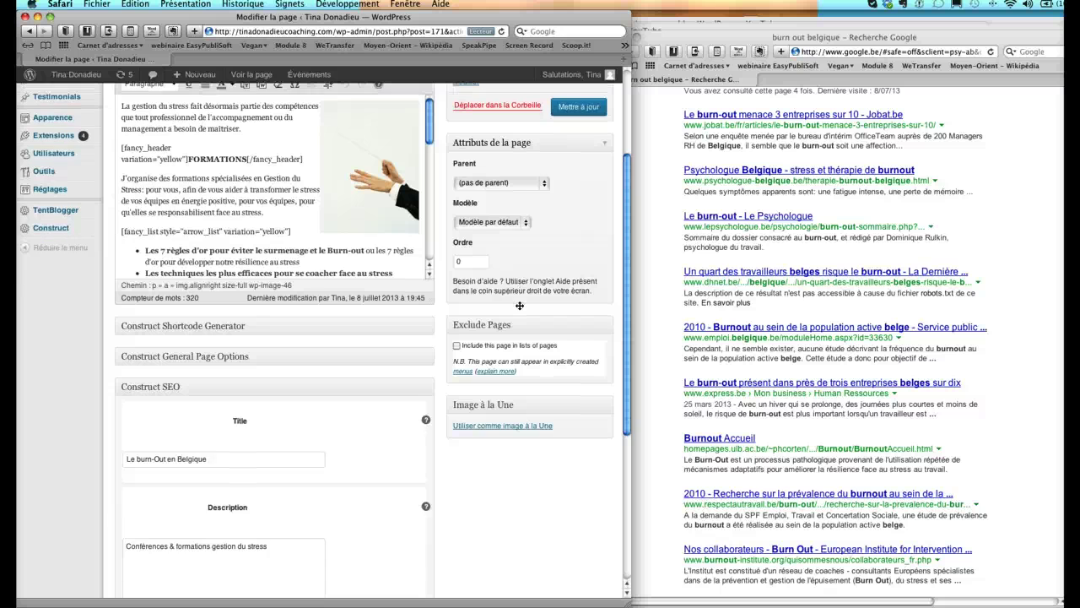
scroll(519, 305, "up", 5)
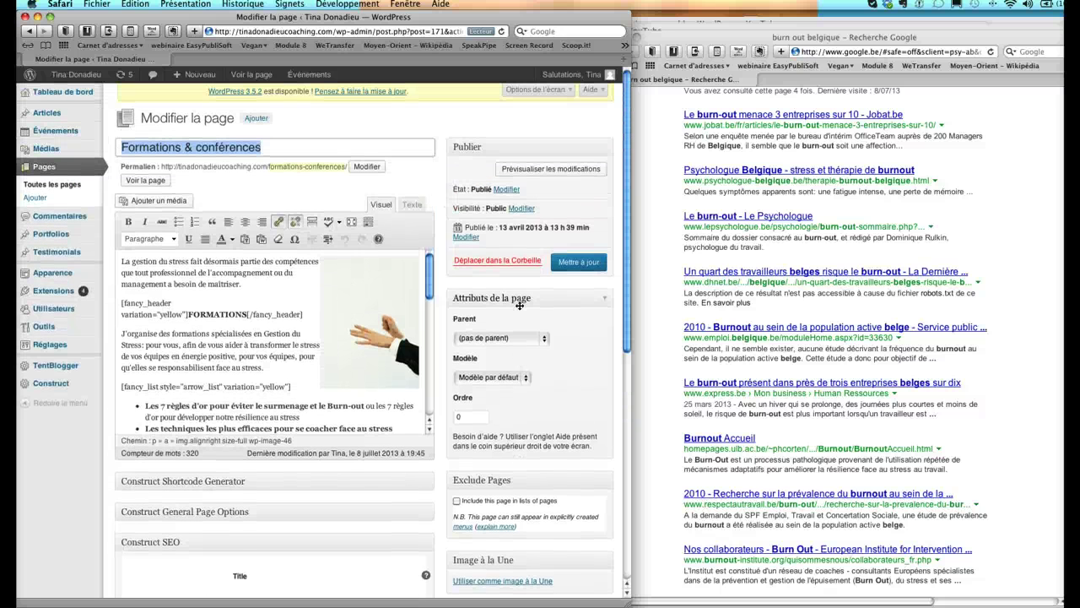
left_click(517, 357)
scroll(578, 396, "down", 5)
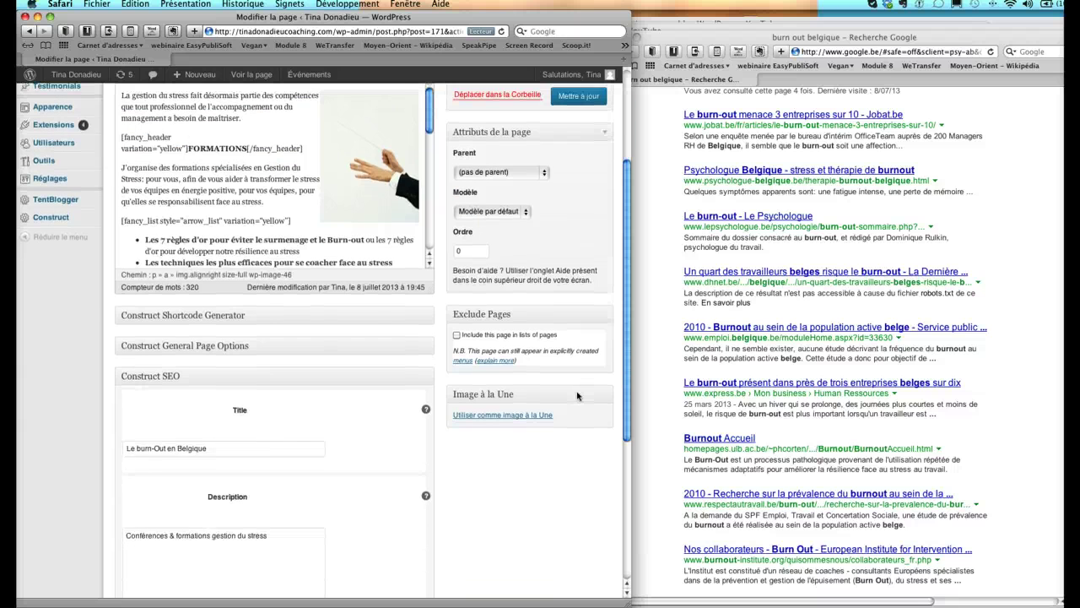
scroll(578, 395, "up", 5)
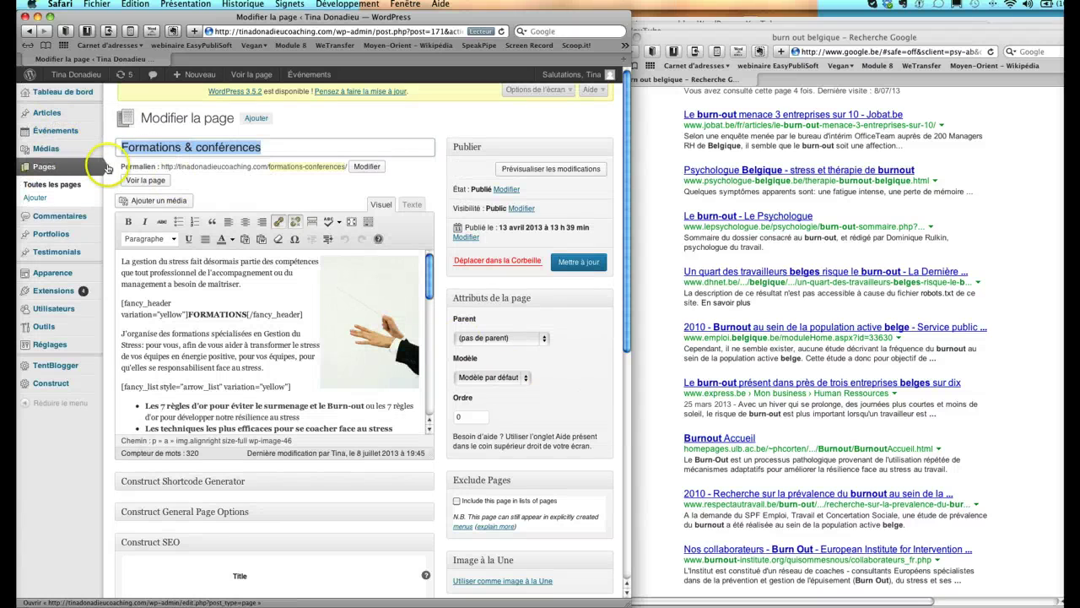